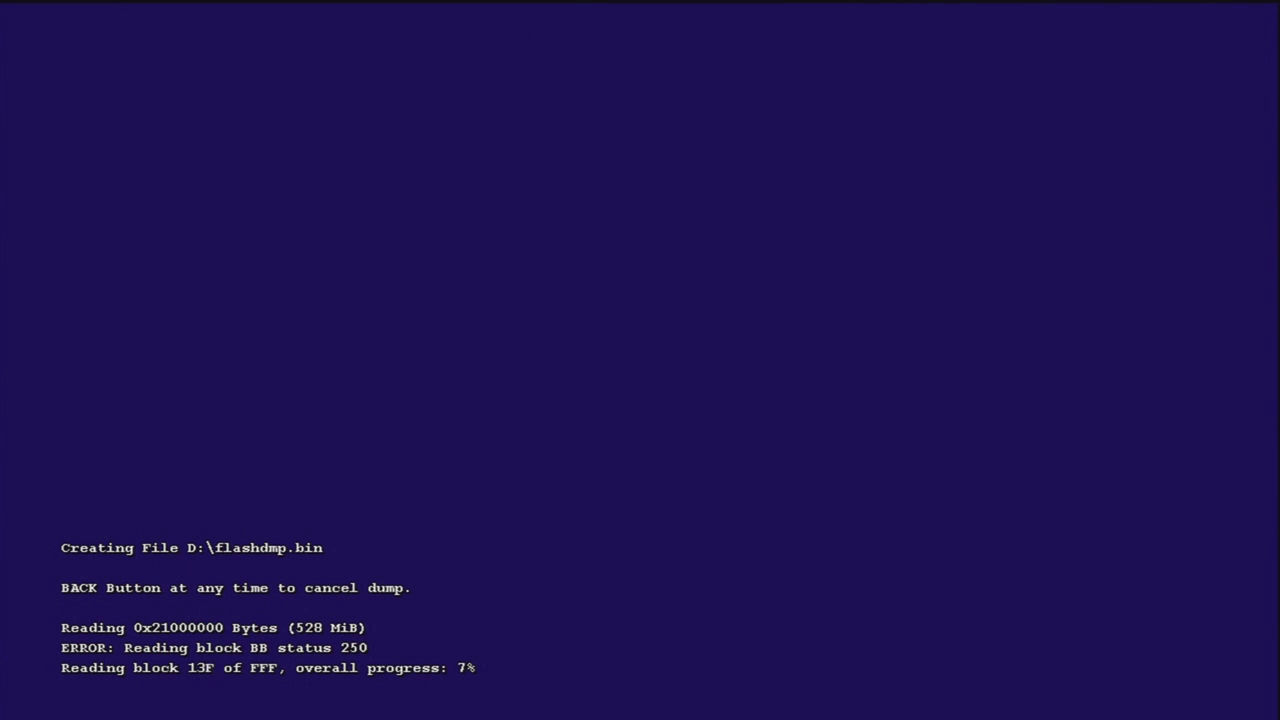
Cancel the running NAND dump and exit the NAND saving tool to the console dashboard
key("Escape")
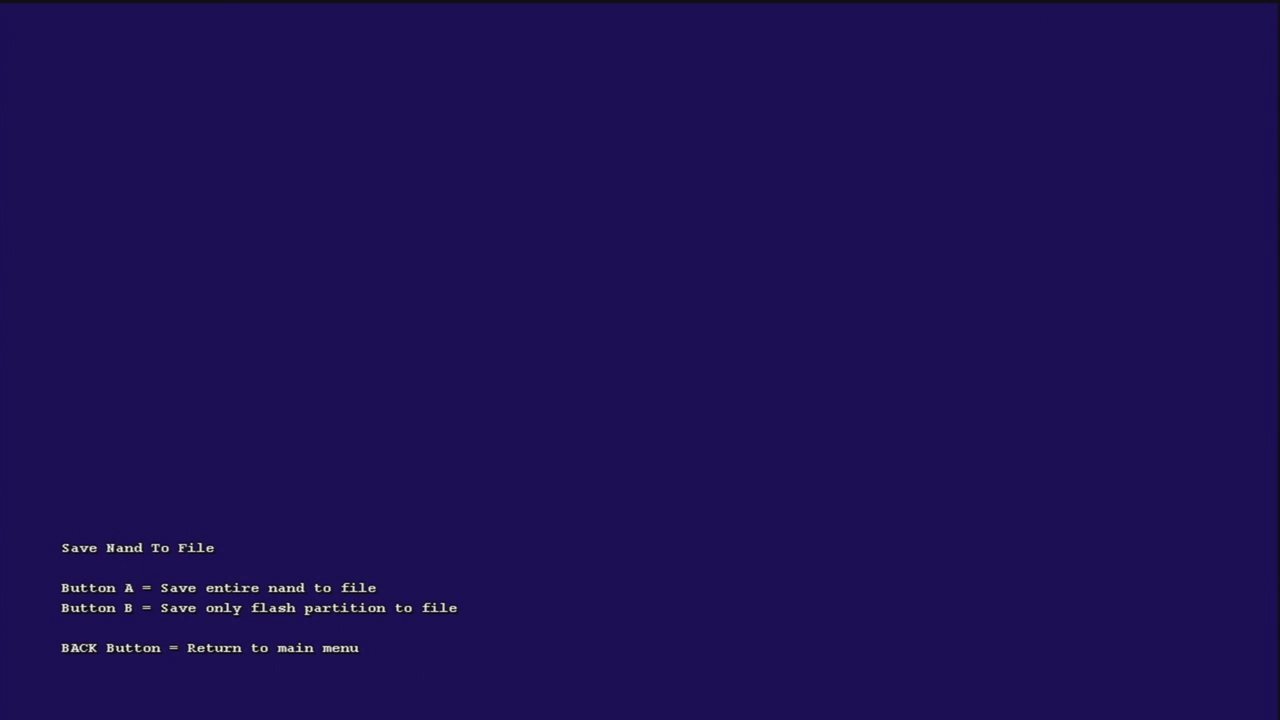
key("Escape")
key("Escape")
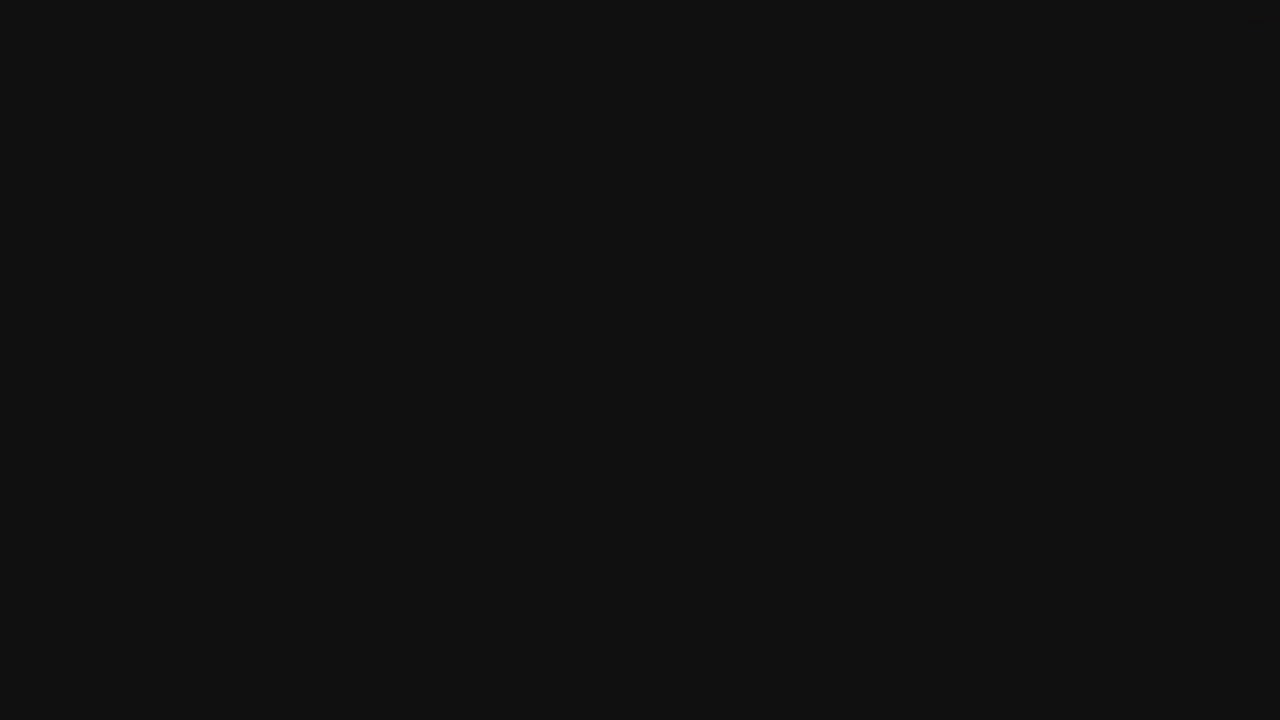
Launch XeXMenu 1.1 from My Games
key("Right")
key("Right")
key("Return")
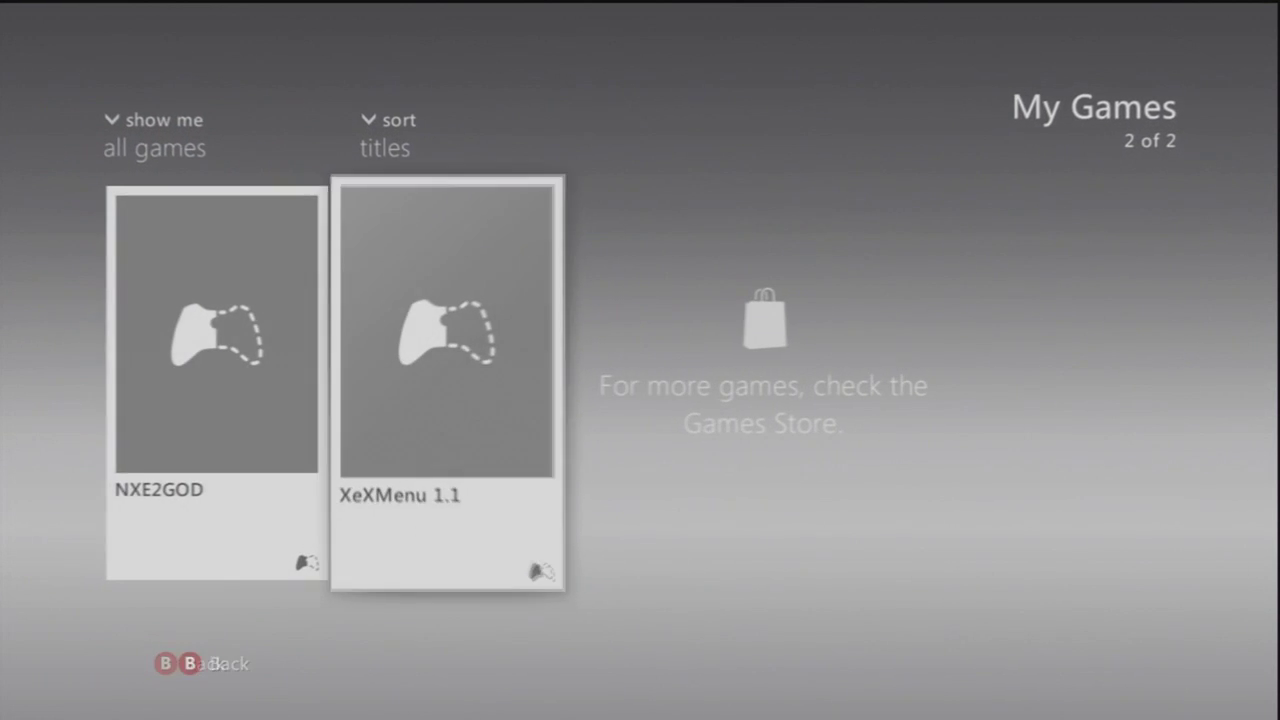
key("Return")
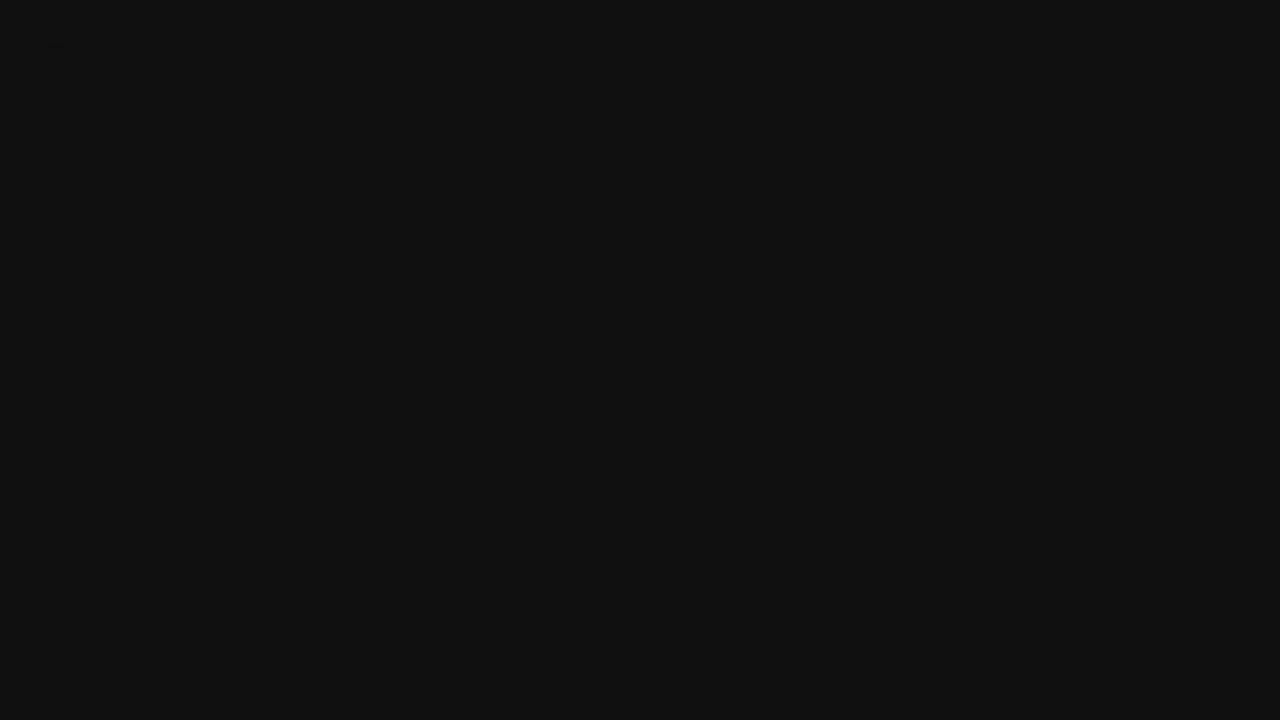
Open the Flash 360 folder on Hdd1 and go to the flashdmp.bin file
key("Down")
key("Down")
key("Down")
key("Down")
key("Return")
key("Down")
key("Down")
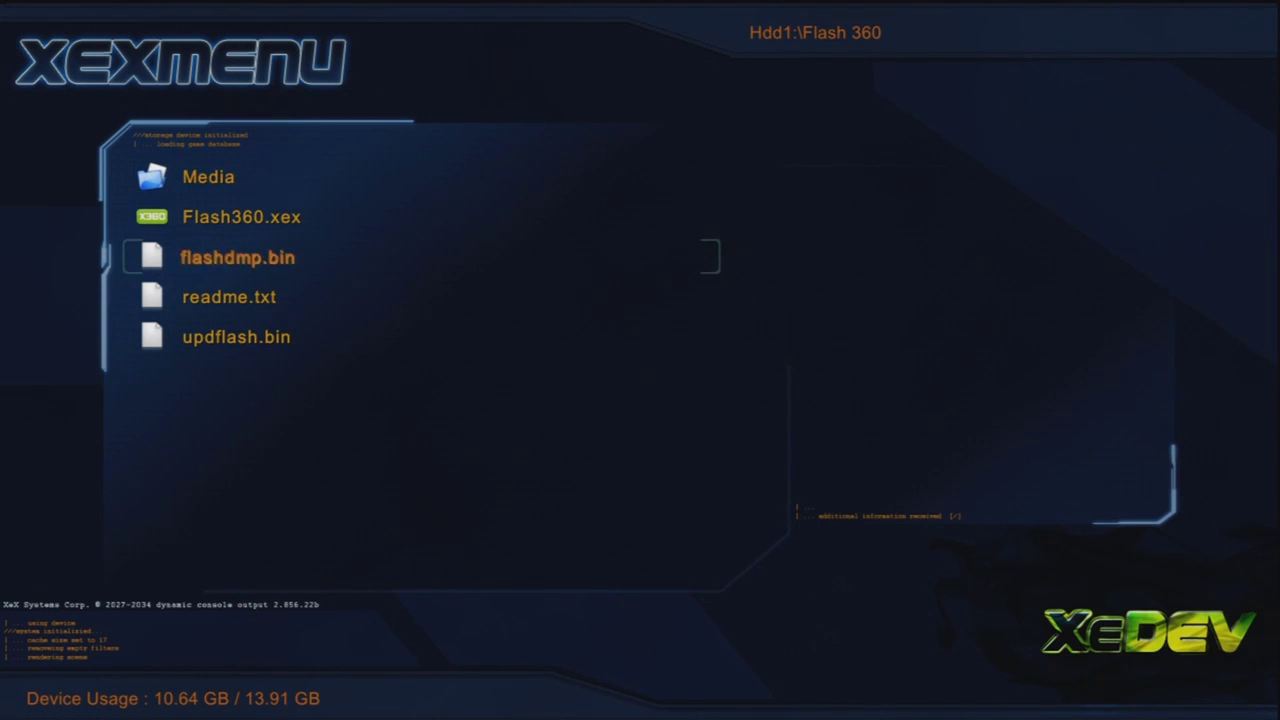
Copy flashdmp.bin from the Flash 360 folder so that it is the copy source, and leave the folder
key("Down")
key("Down")
key("Up")
key("Up")
key("y")
key("Escape")
key("y")
key("Return")
key("Tab")
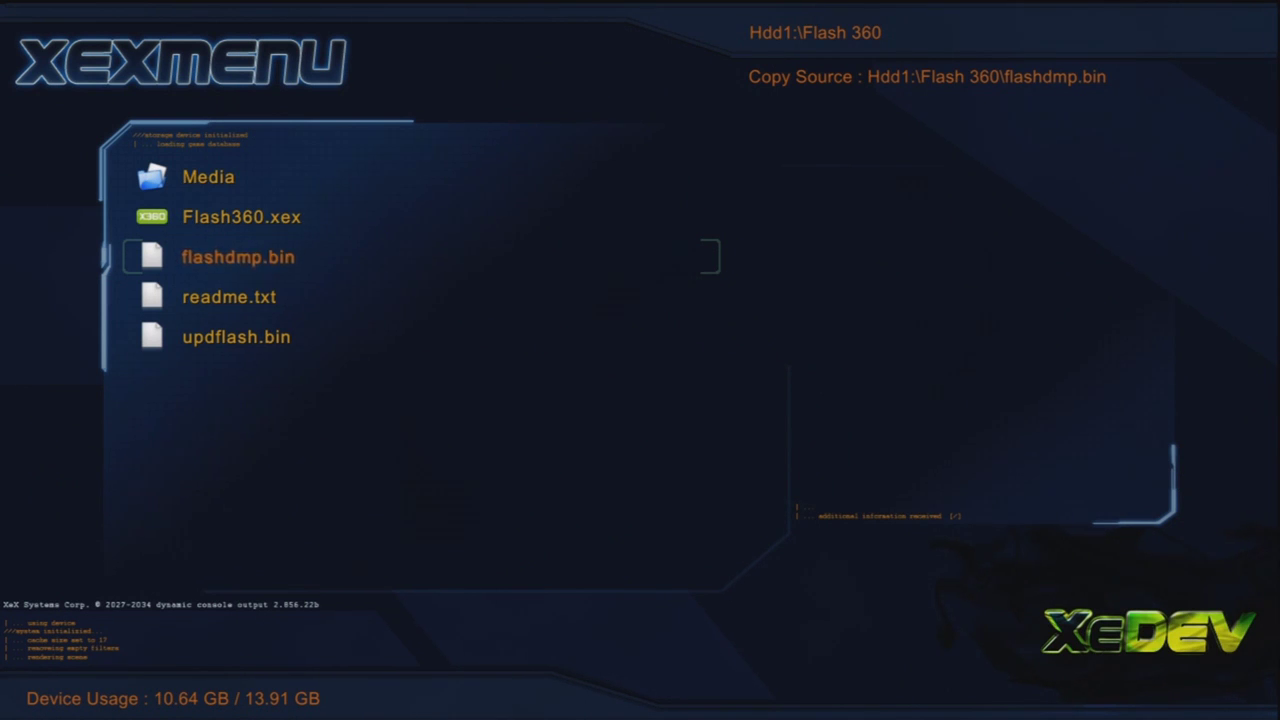
key("Escape")
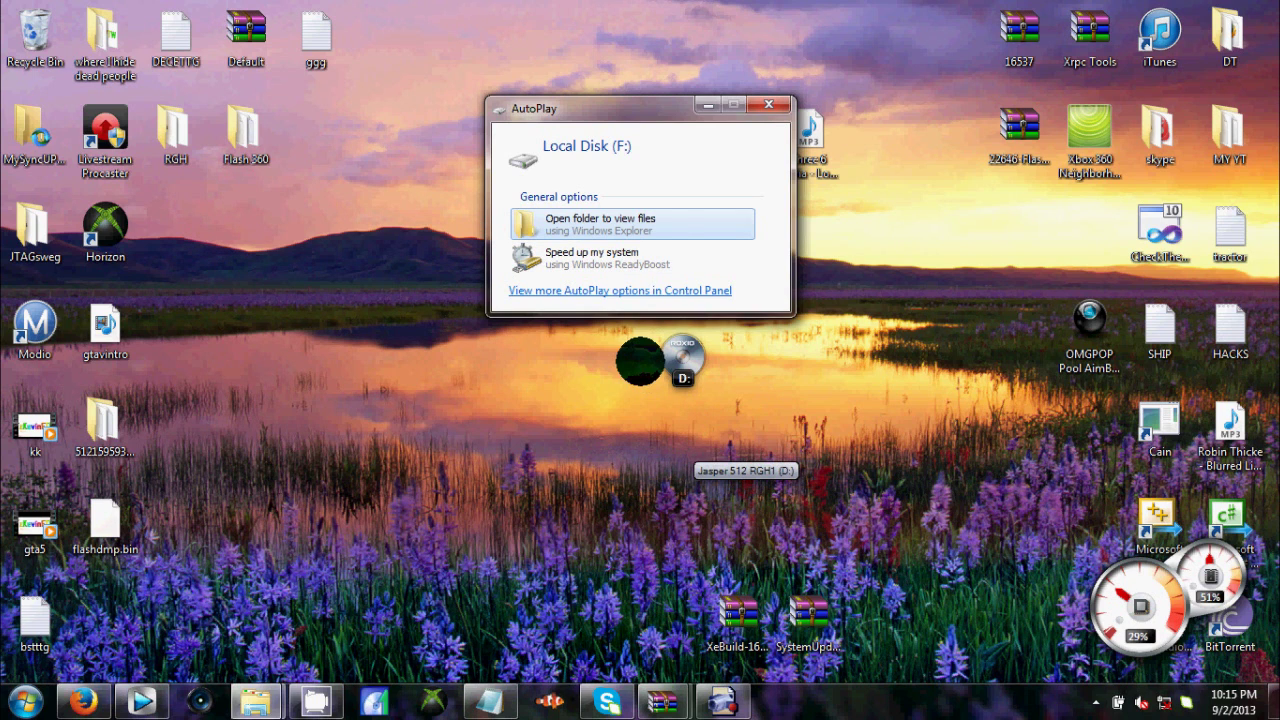
View the files on Local Disk (F:) on the PC, copy flashdmp.bin to the desktop, and minimize the folder window
left_click(631, 228)
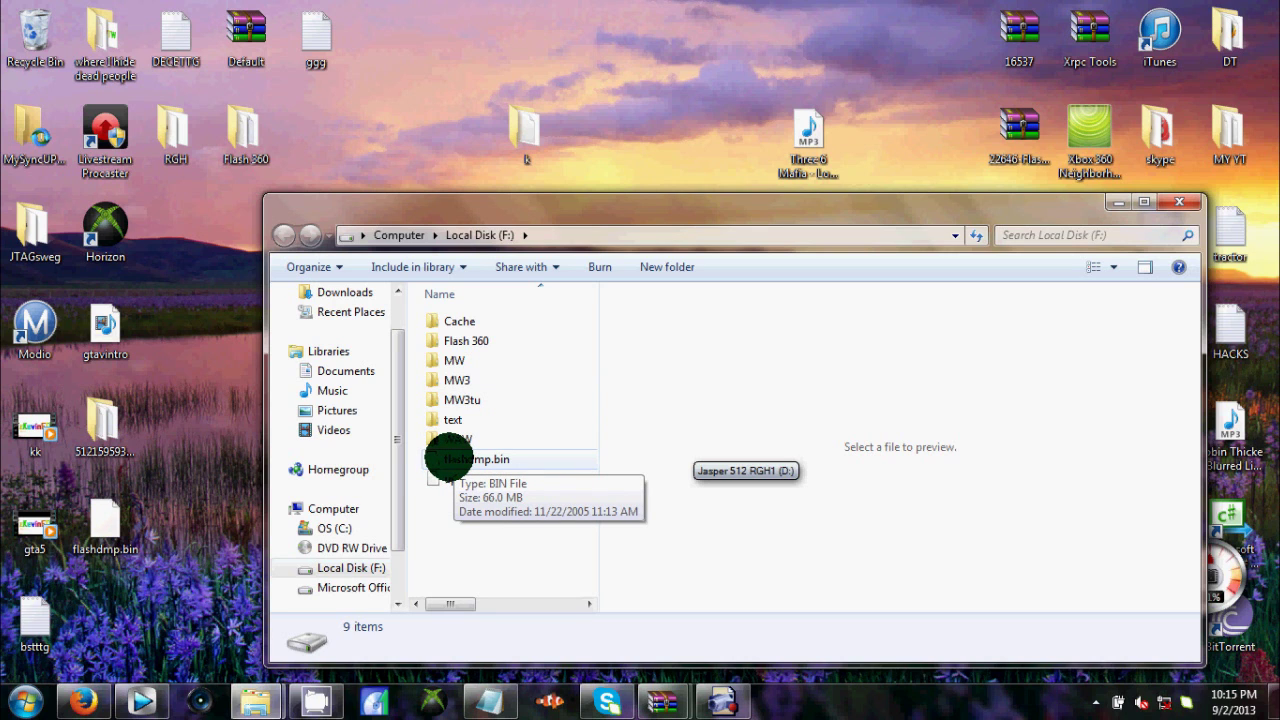
left_click_drag(448, 459, 103, 515)
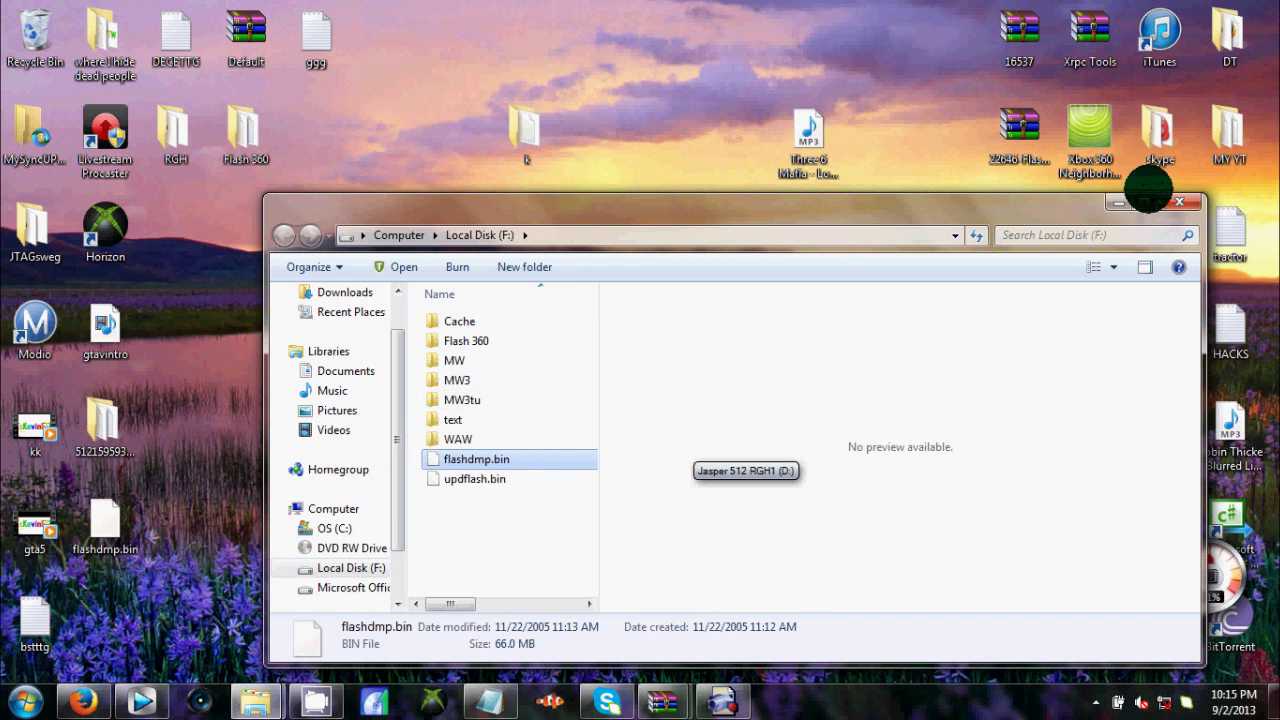
left_click(1124, 198)
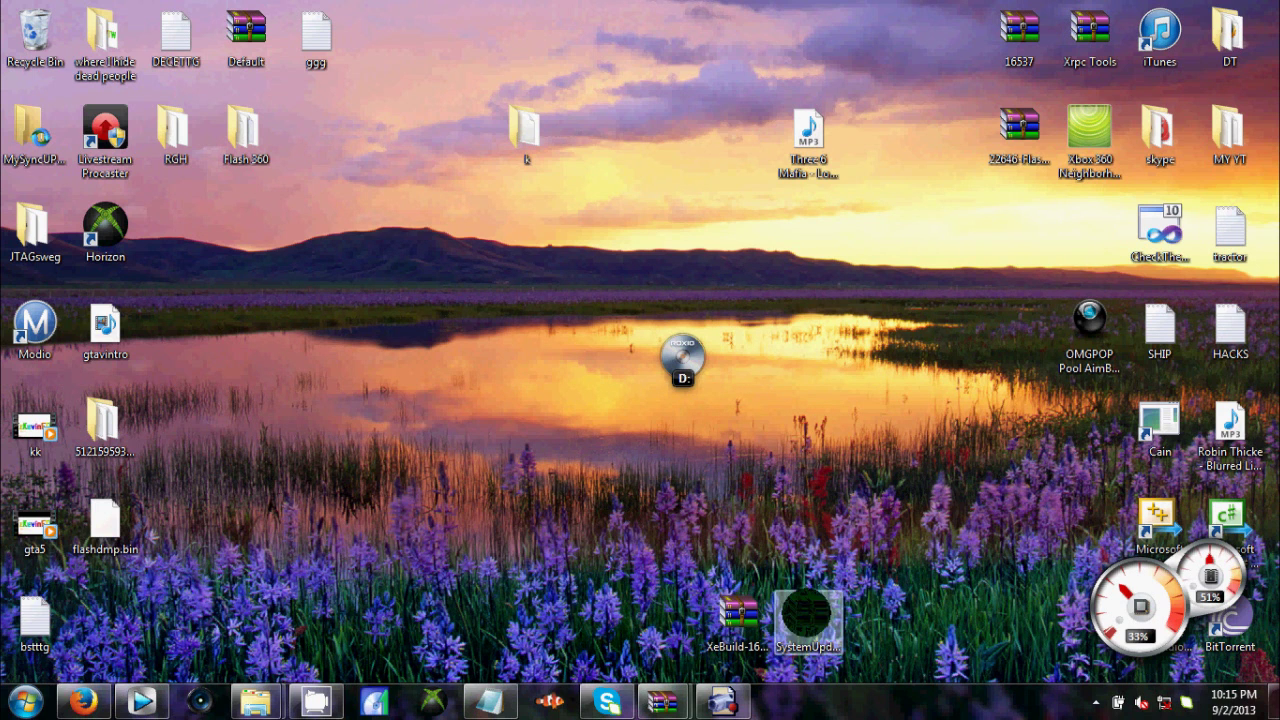
Launch the xeBuild GUI application from the XeBuild folder of XeBuild-16537.zip, dismissing the WinRAR licence reminder and minimizing the archive window
double_click(738, 615)
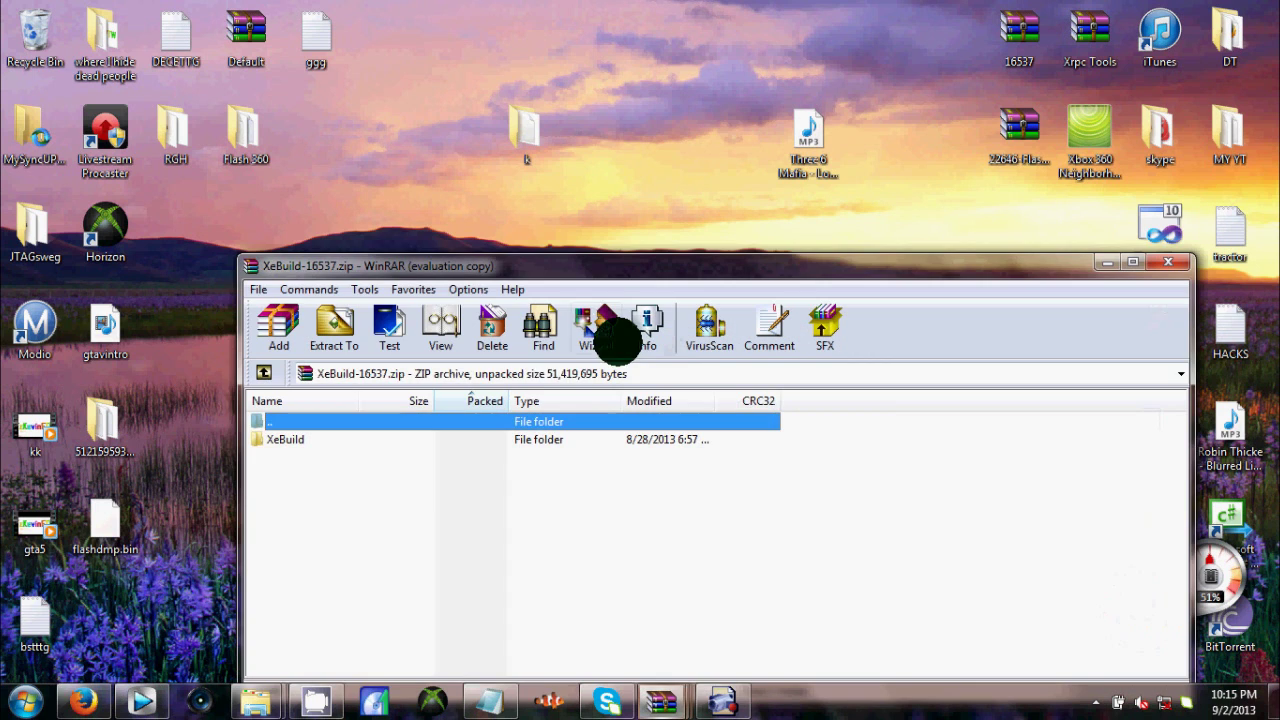
double_click(446, 444)
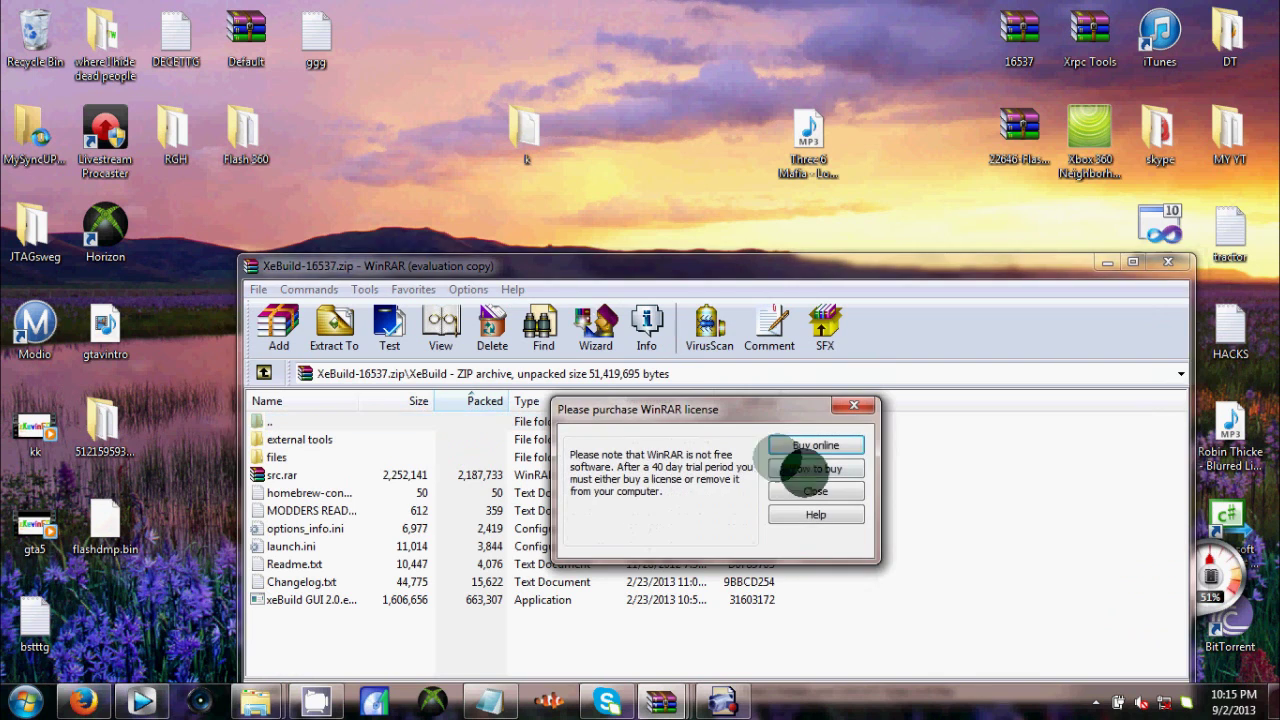
left_click(805, 490)
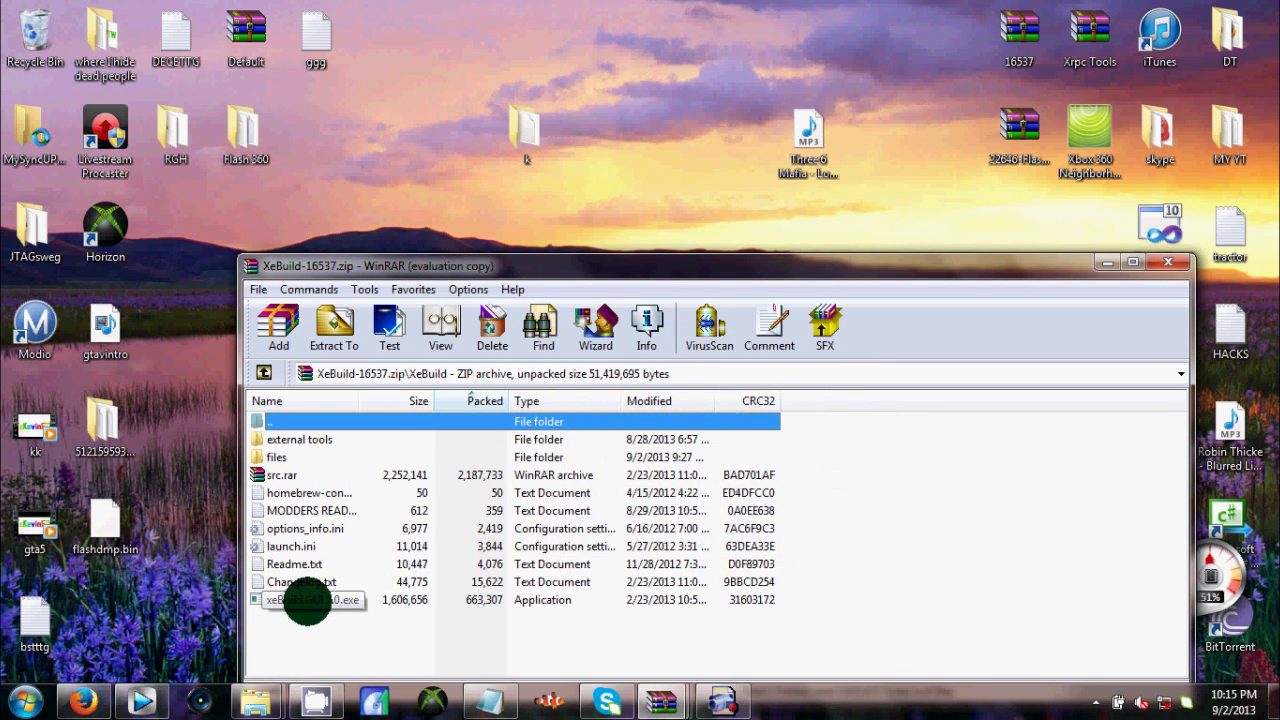
double_click(305, 600)
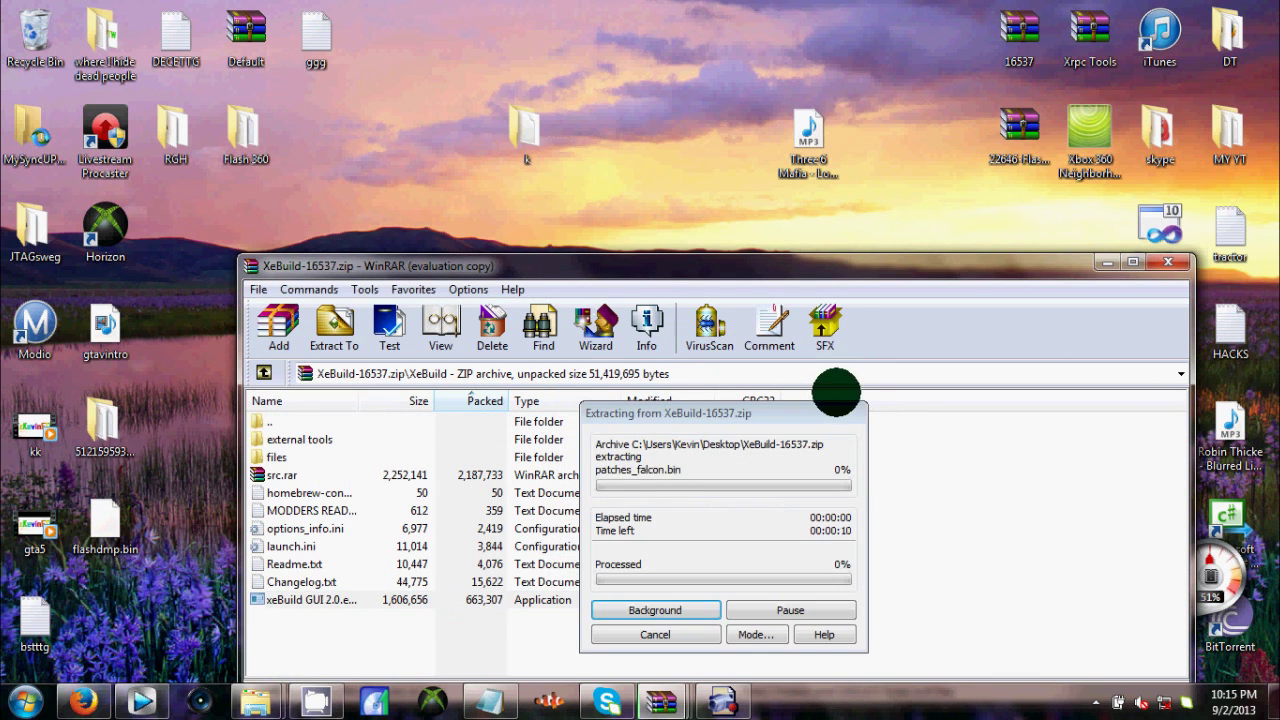
left_click(1106, 263)
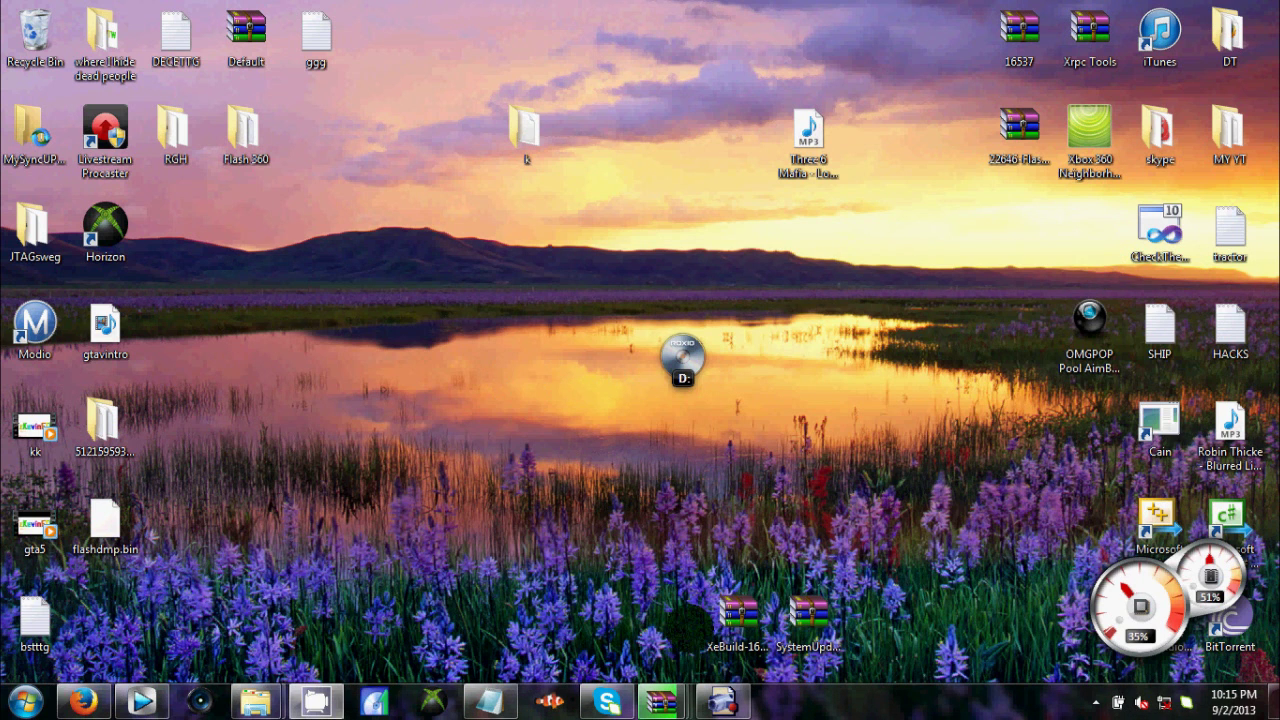
Close the leftover XeBuild-16537.zip archive windows and move the xeBuild GUI window clear of the desktop icons
mouse_move(672, 700)
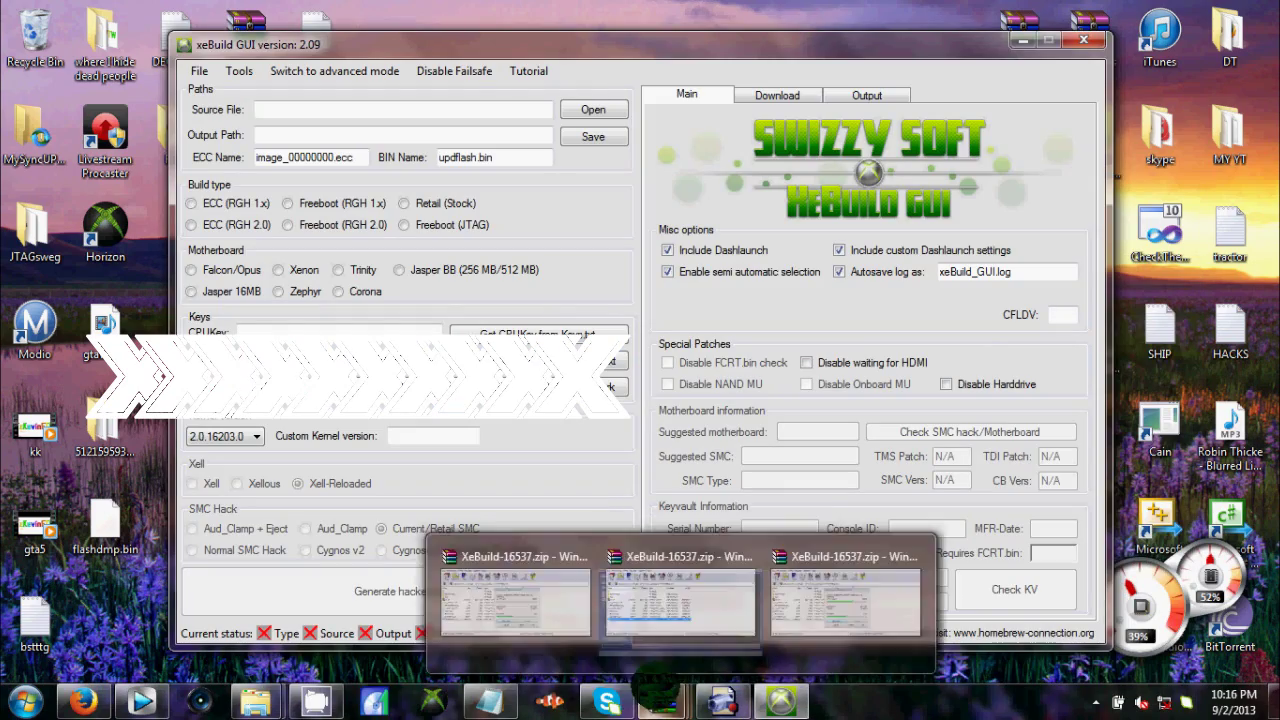
mouse_move(565, 562)
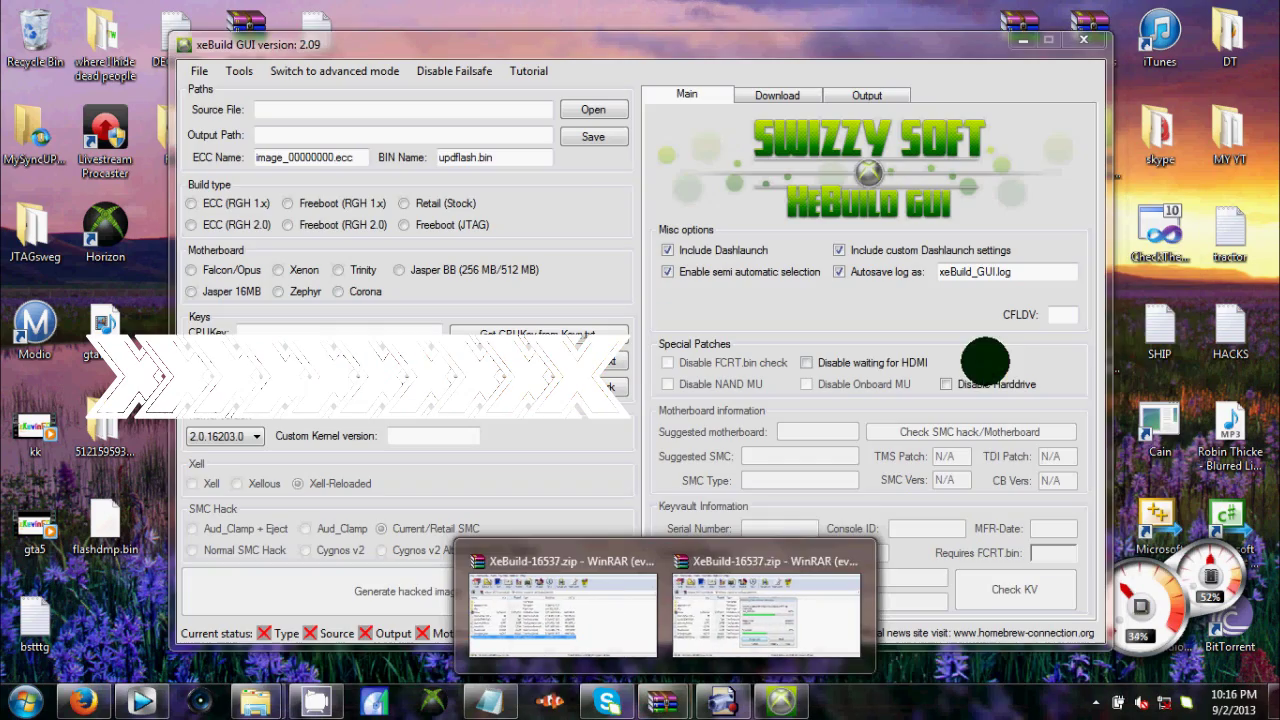
left_click(636, 607)
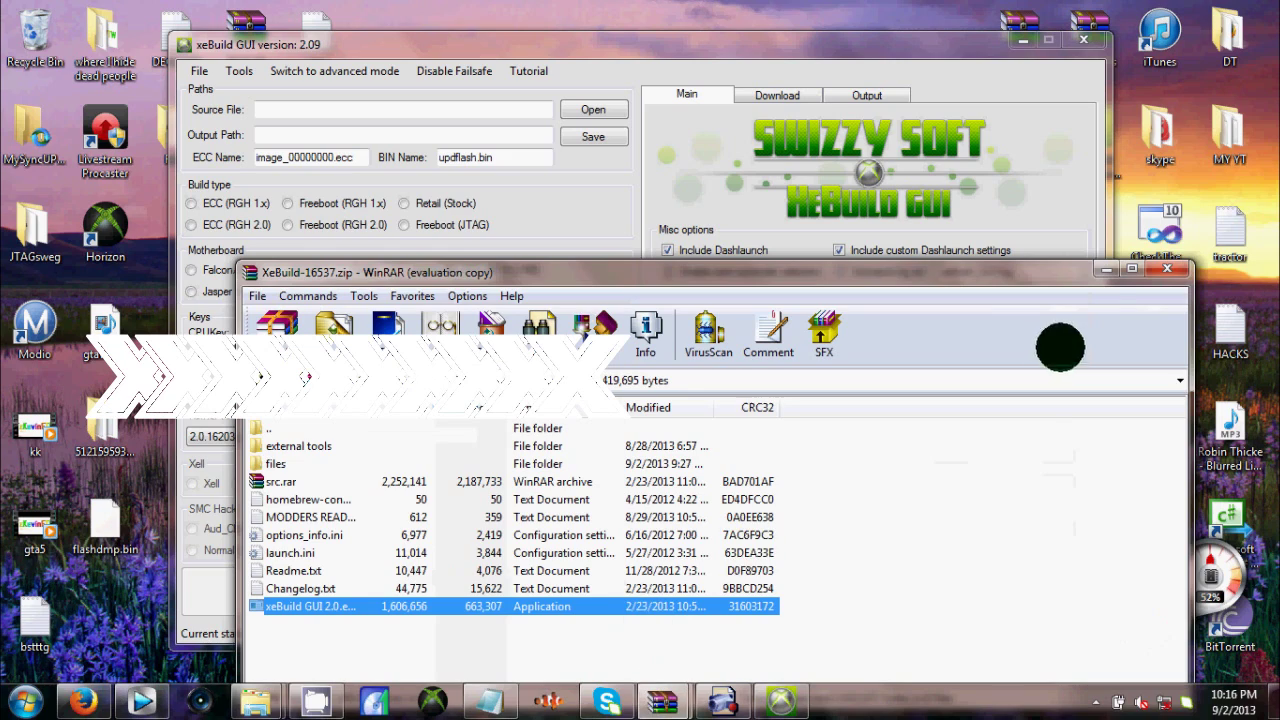
left_click(1165, 272)
left_click(660, 700)
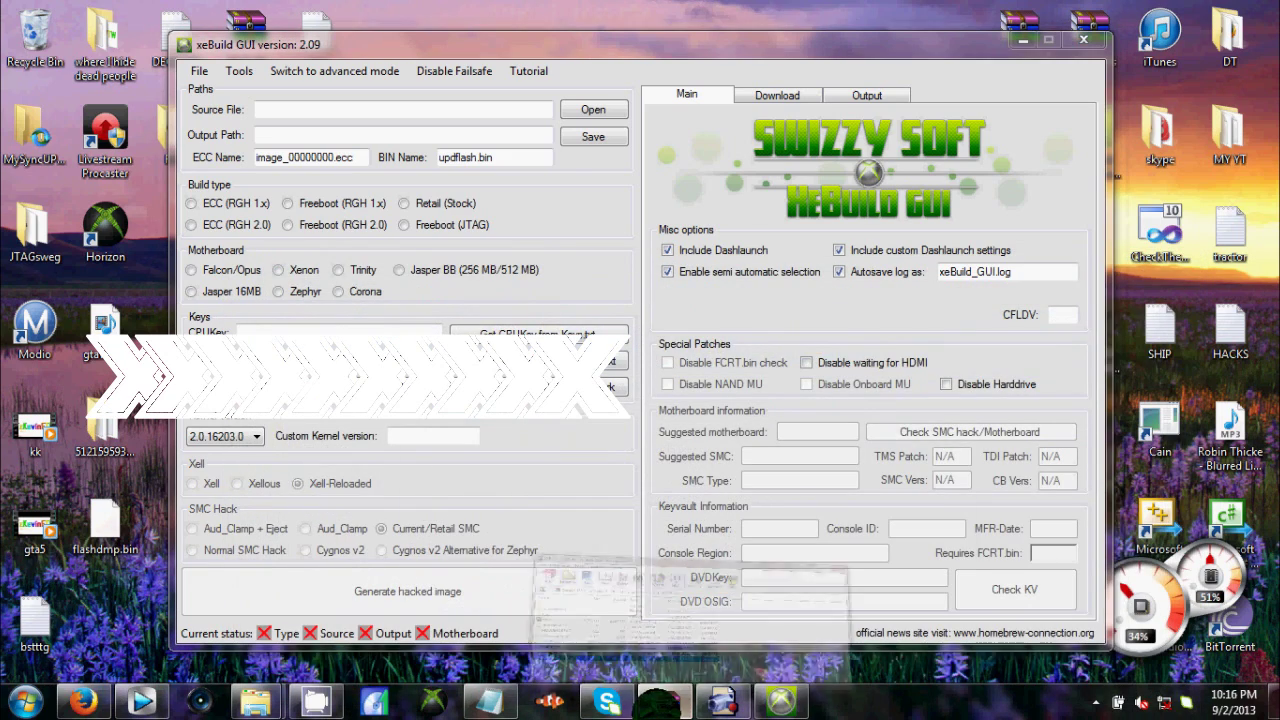
left_click(1178, 262)
left_click_drag(640, 44, 812, 67)
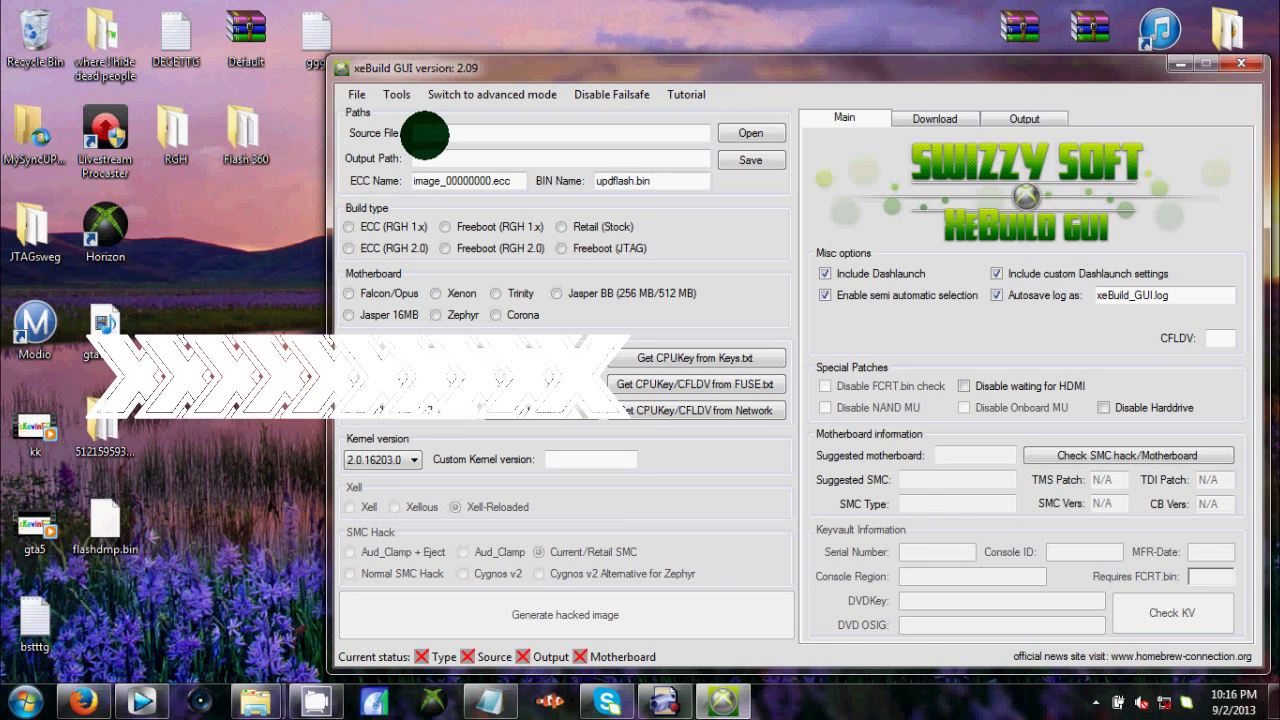
Load the flashdmp NAND dump from the Desktop as the source file
left_click_drag(425, 135, 425, 135)
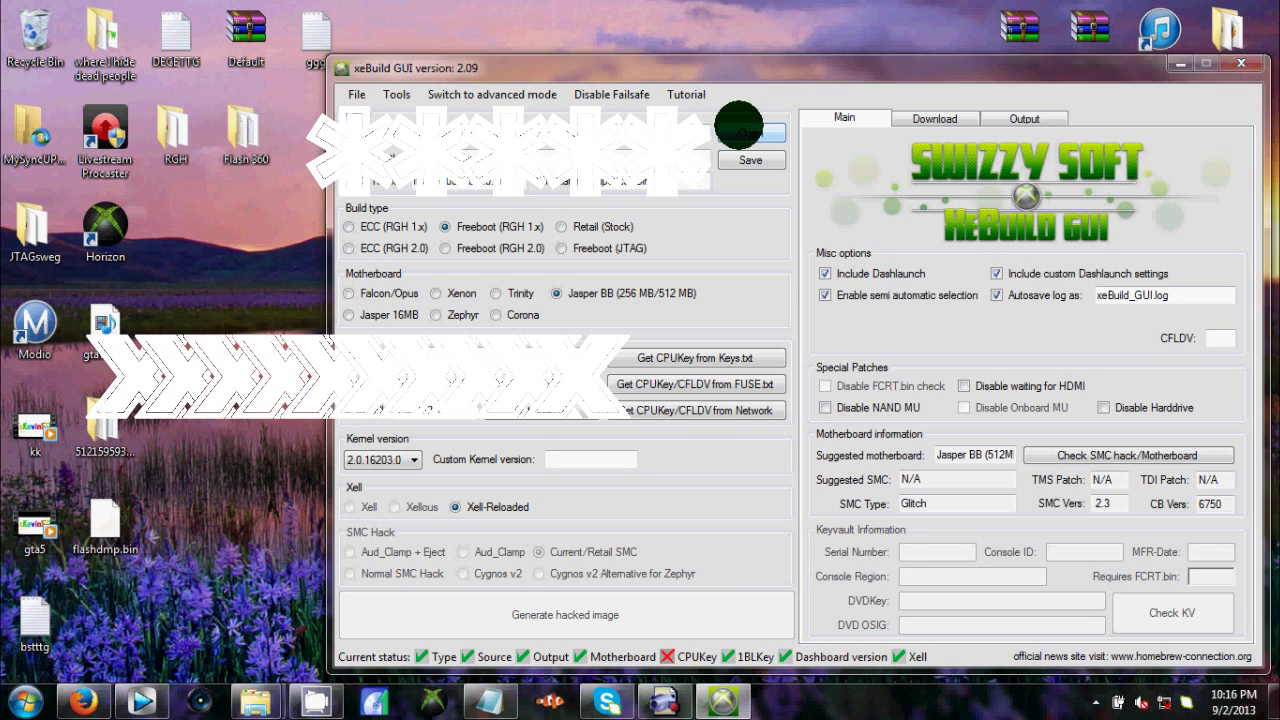
left_click(738, 125)
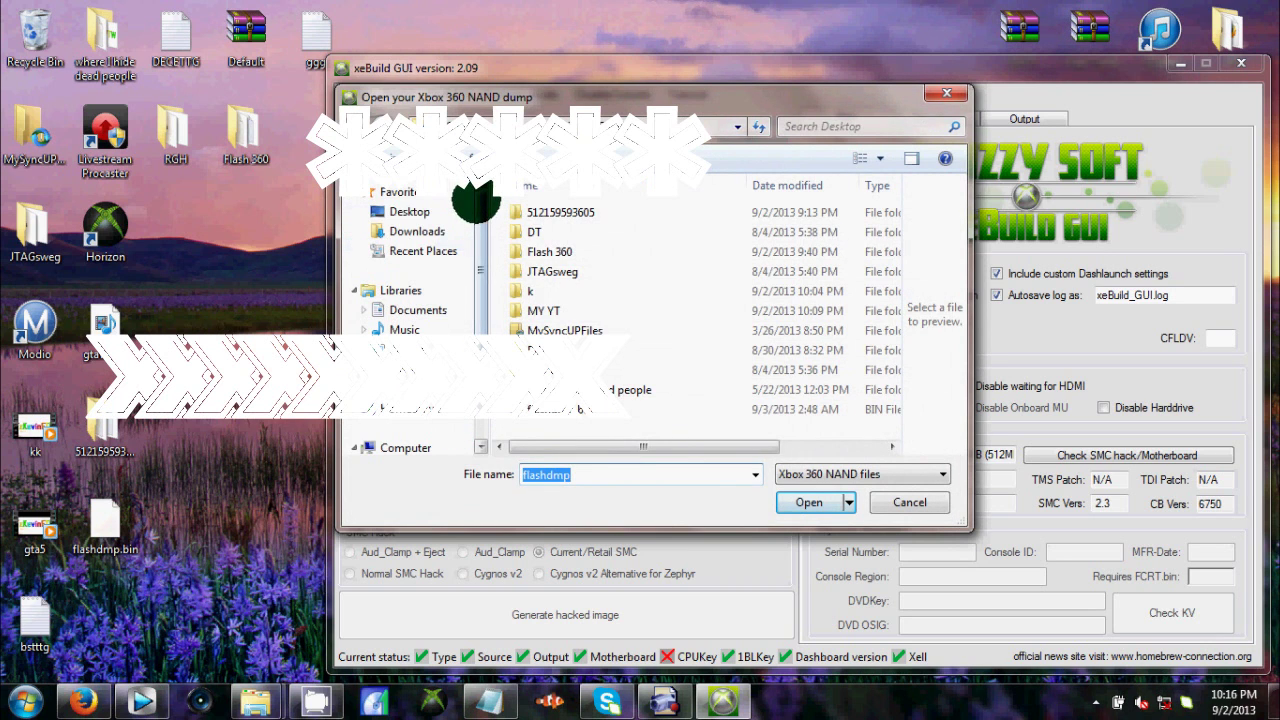
left_click(412, 210)
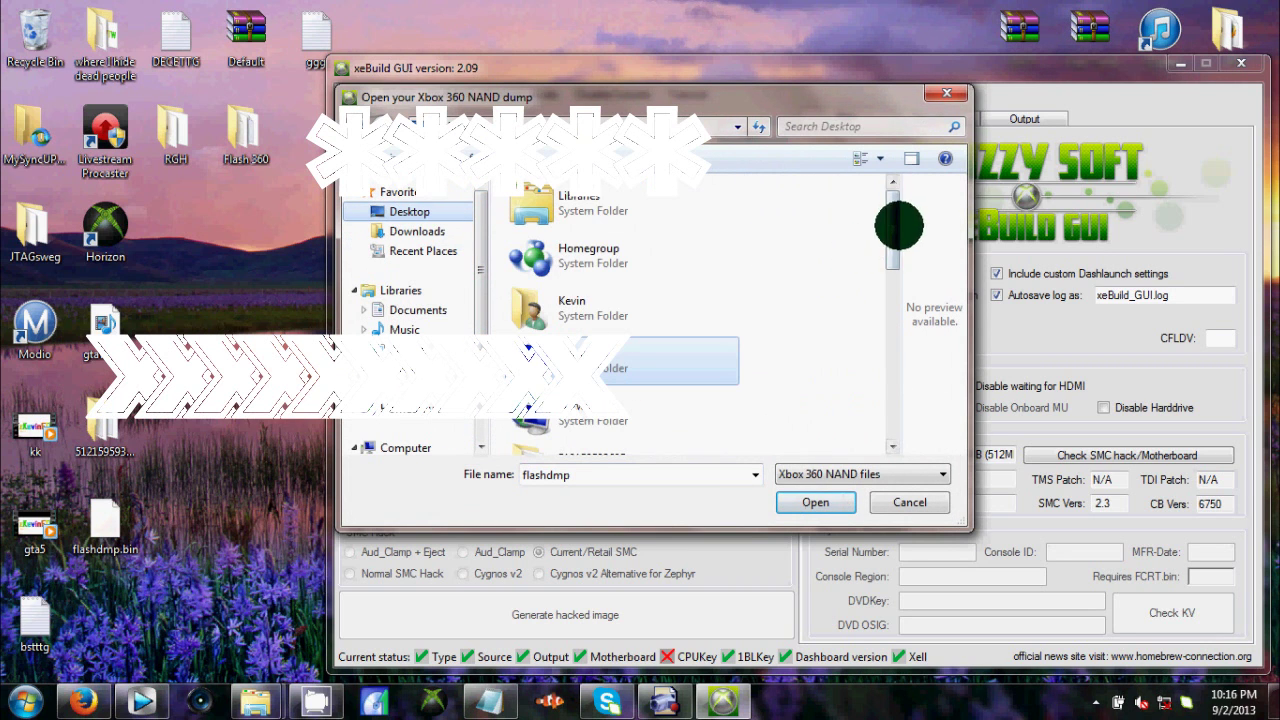
left_click_drag(902, 226, 843, 434)
double_click(712, 431)
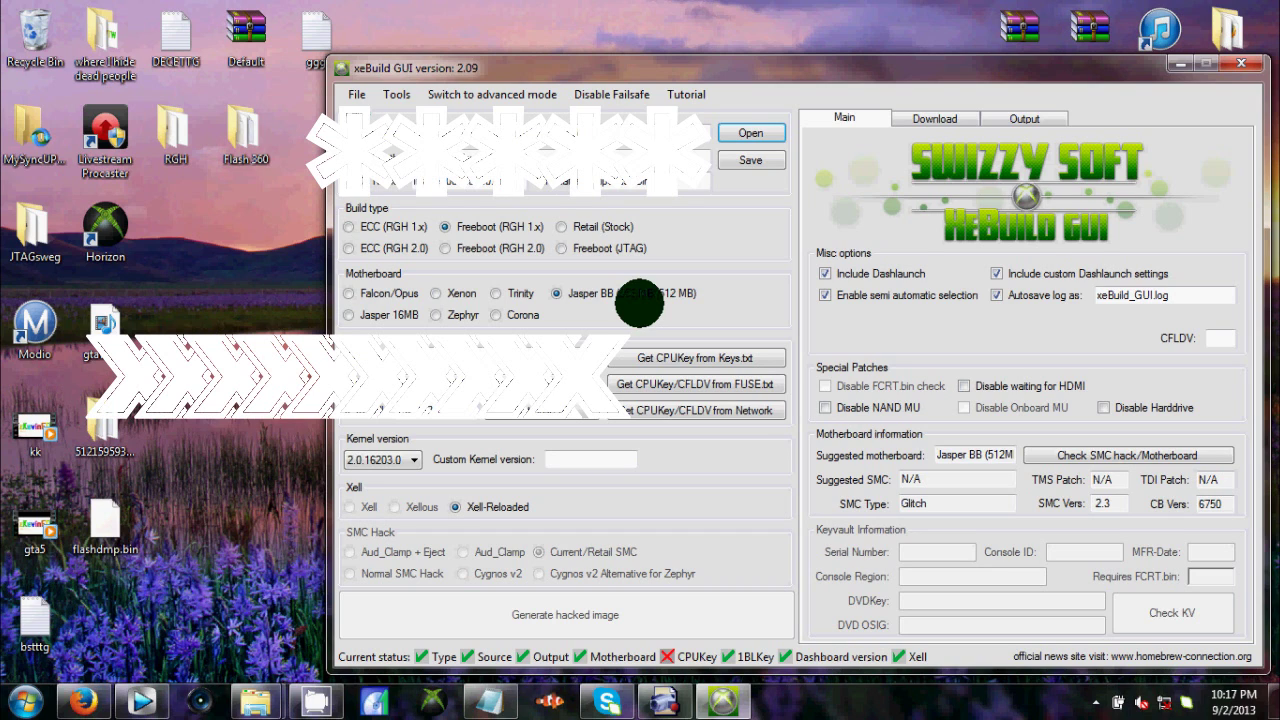
Open the cpukey text file from the folder on the Jasper 512 RGH1 disc in drive D:
left_click(425, 342)
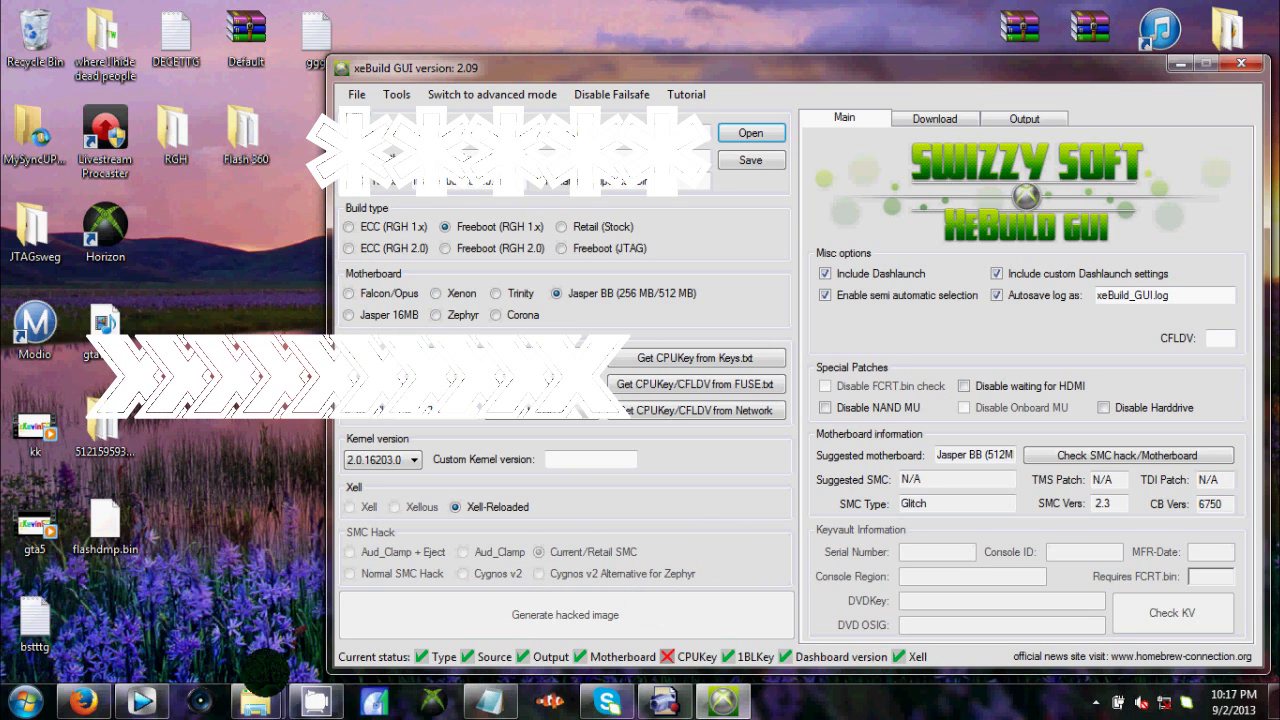
mouse_move(256, 700)
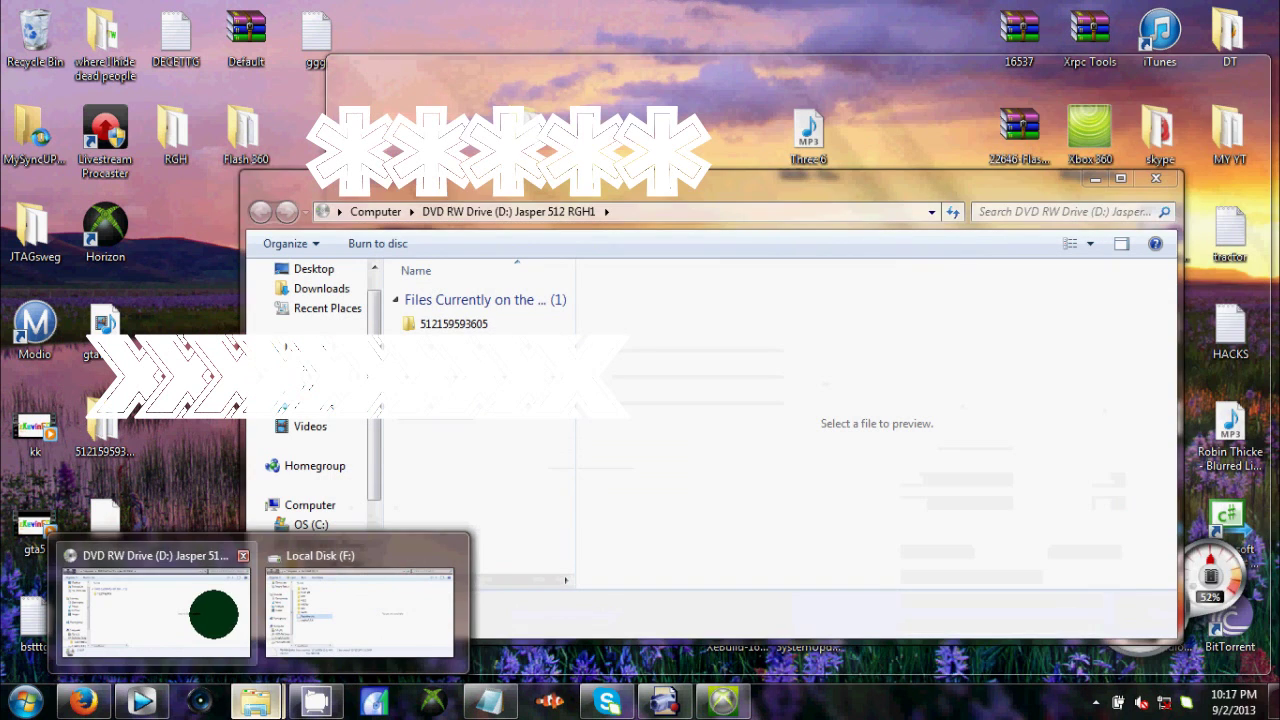
left_click(213, 614)
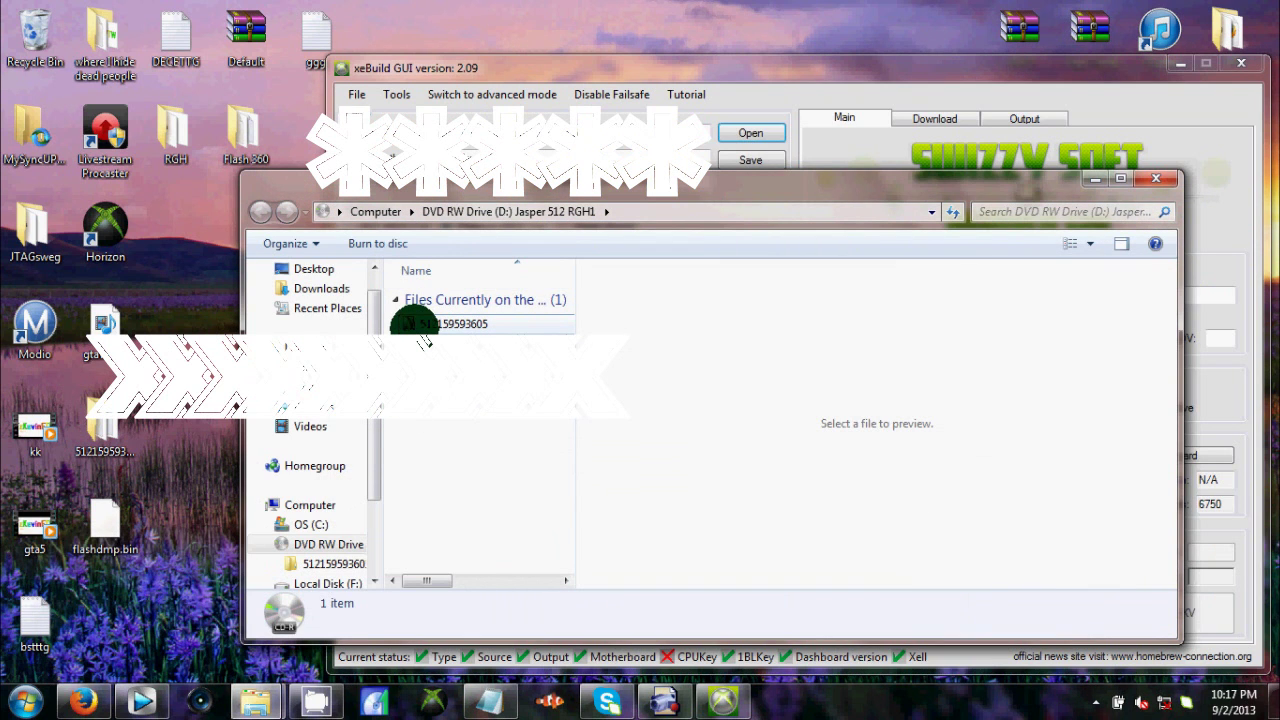
left_click(490, 410)
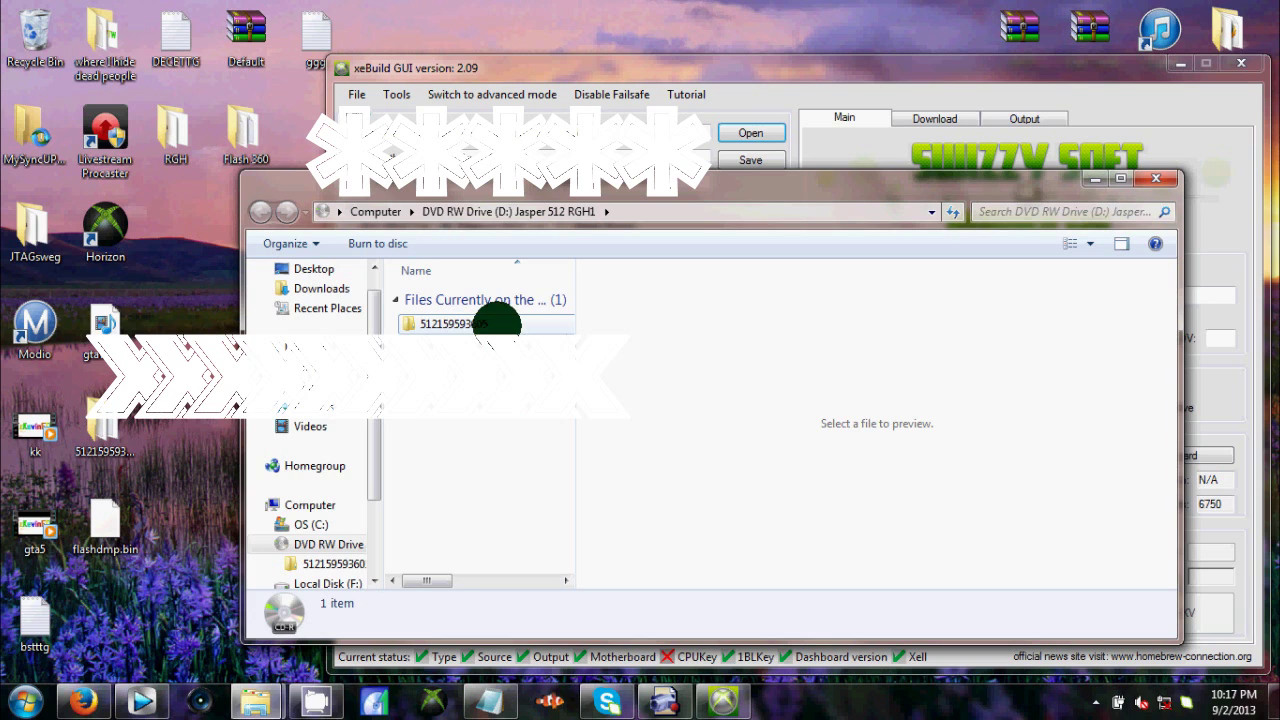
double_click(497, 323)
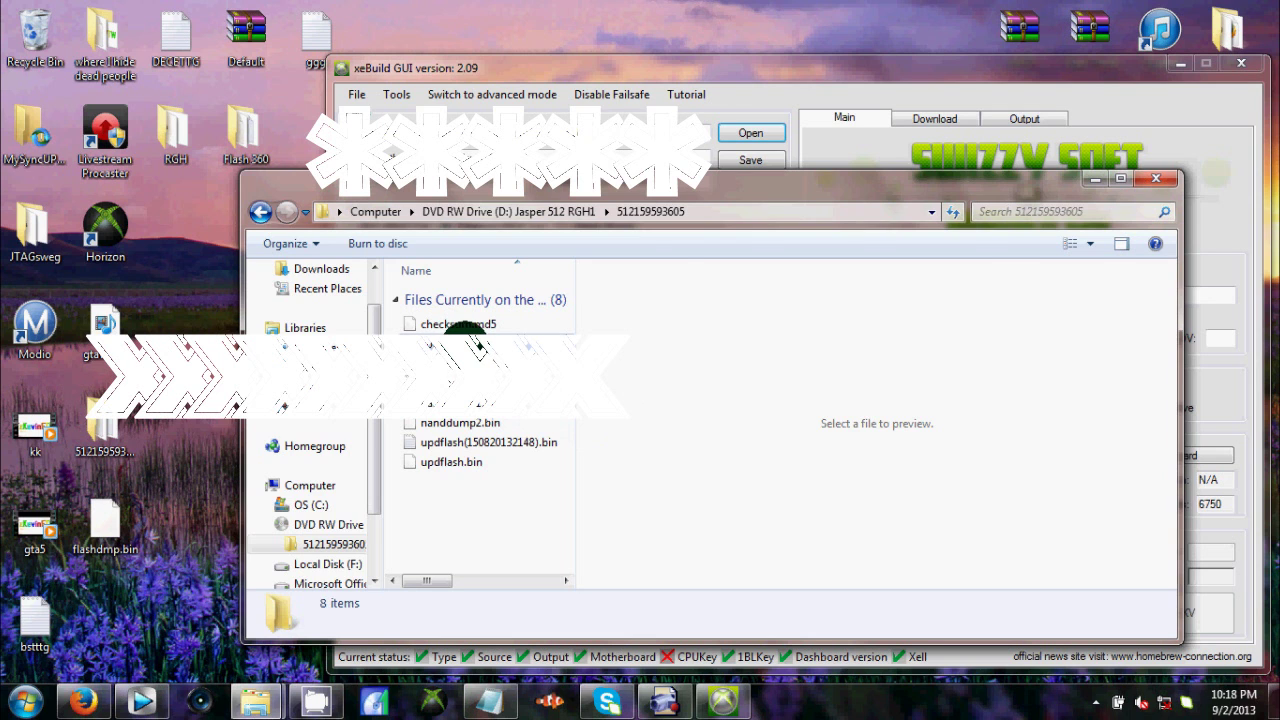
double_click(478, 343)
Copy the entire CPU key from the cpukey file, close the file and folder windows, and paste it into xeBuild GUI's CPUKey field
key("ctrl+a")
right_click(510, 289)
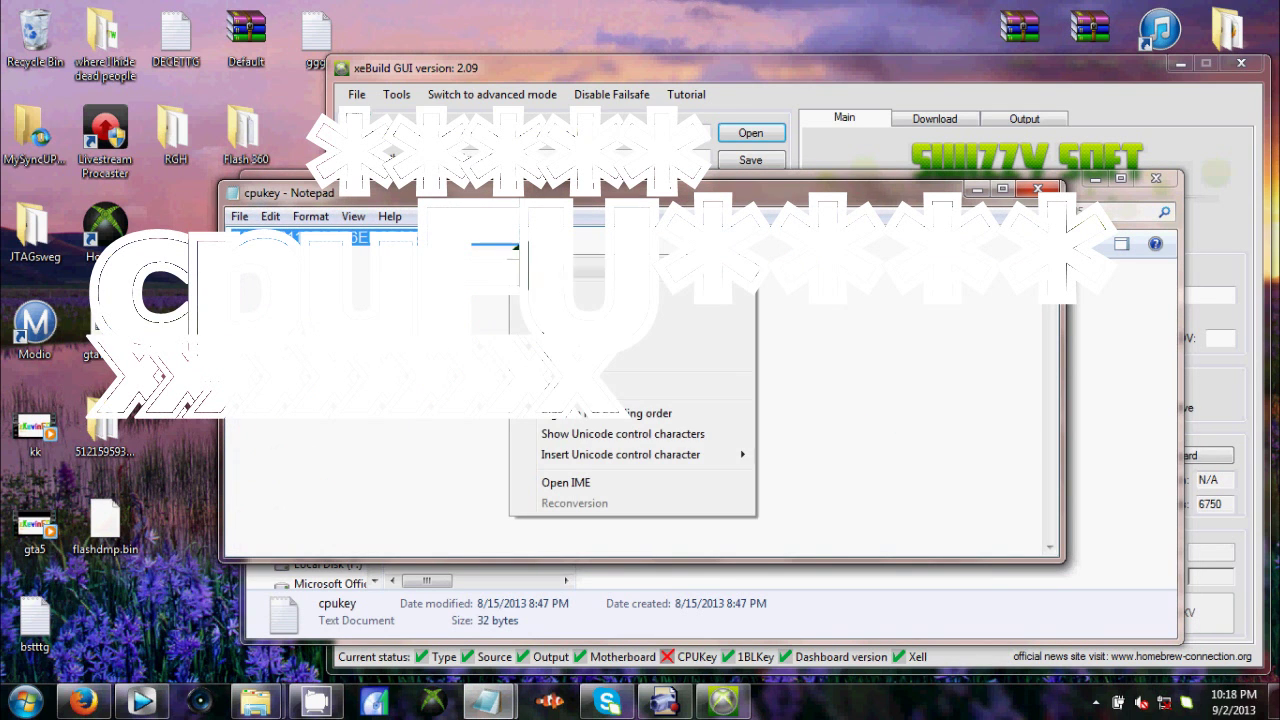
left_click(560, 316)
left_click(1038, 189)
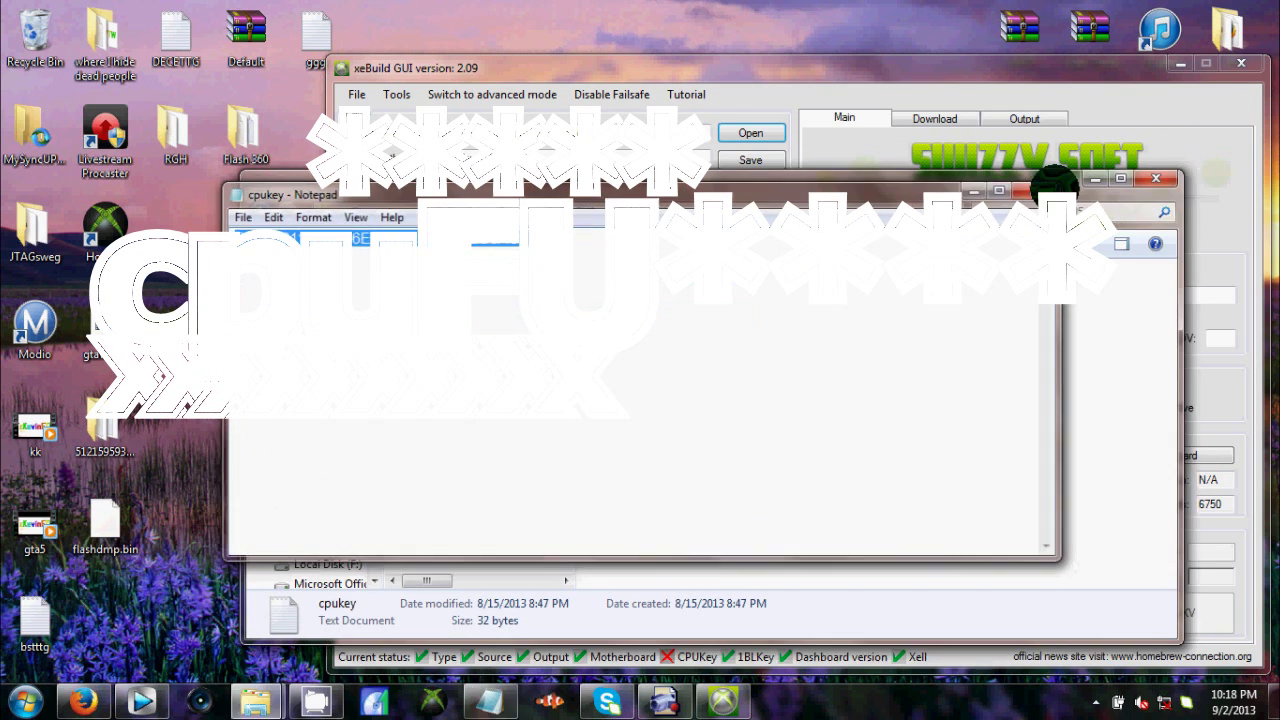
left_click(1157, 178)
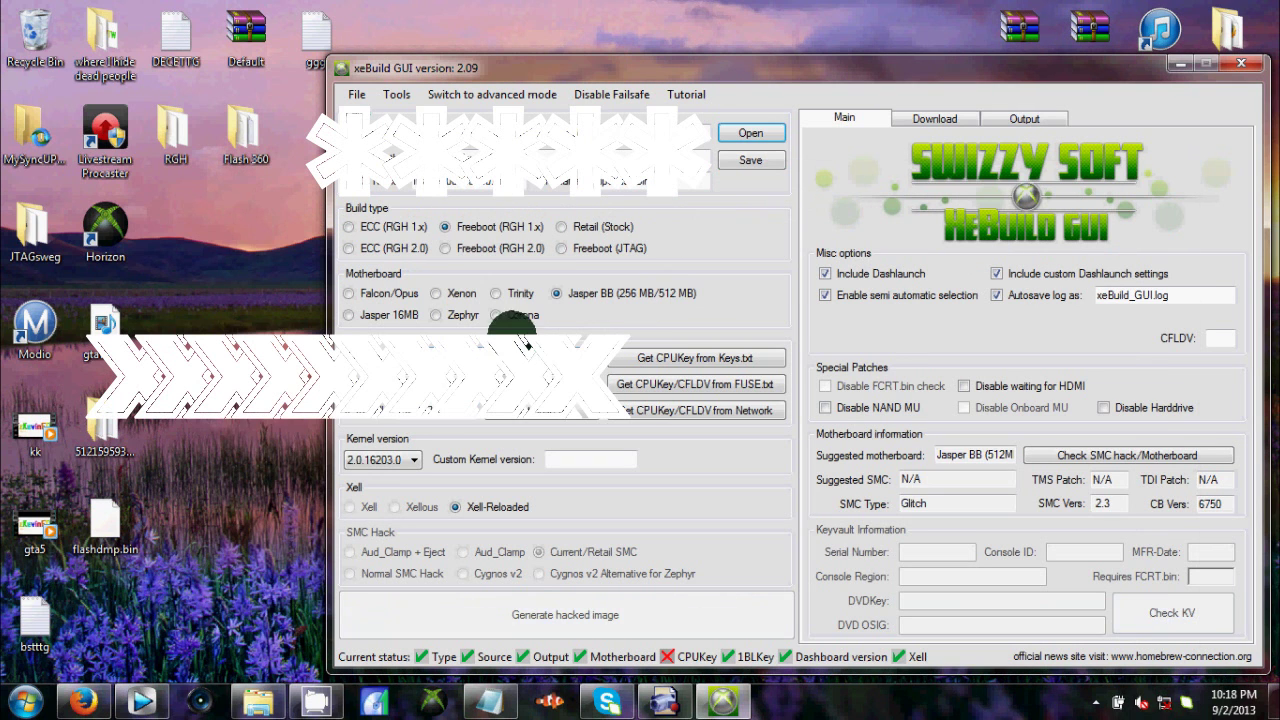
right_click(481, 344)
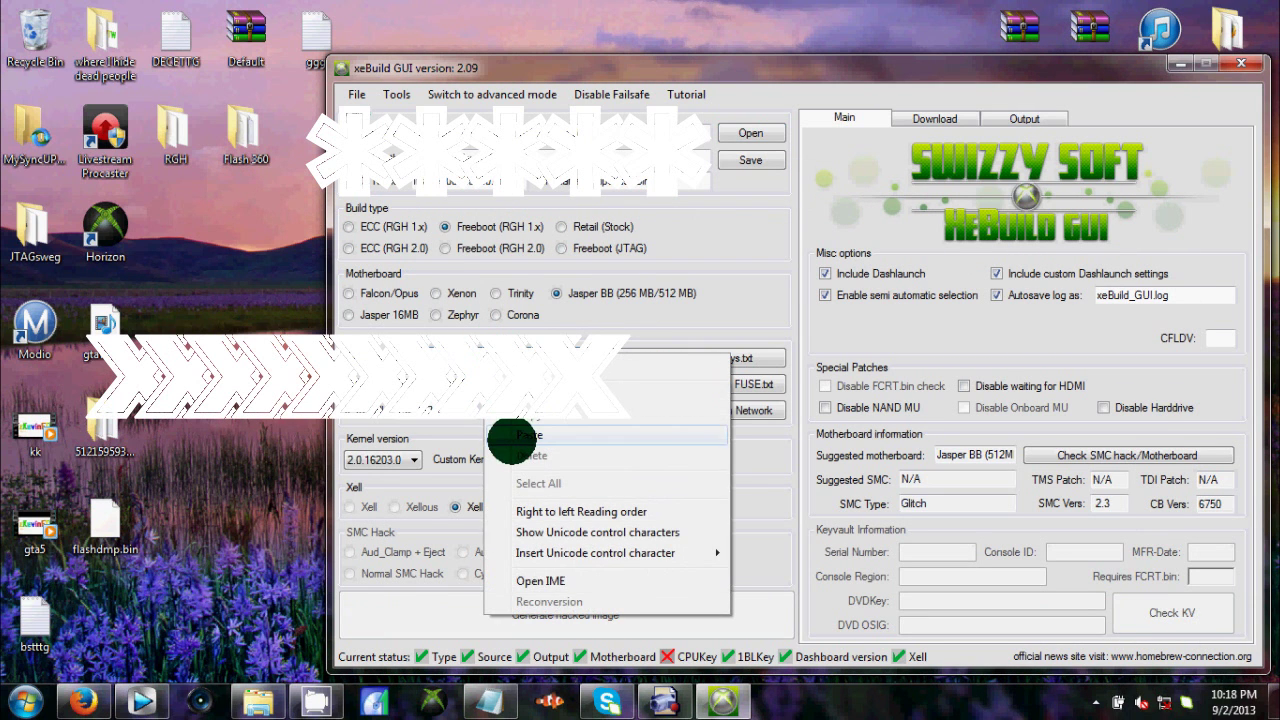
left_click(510, 434)
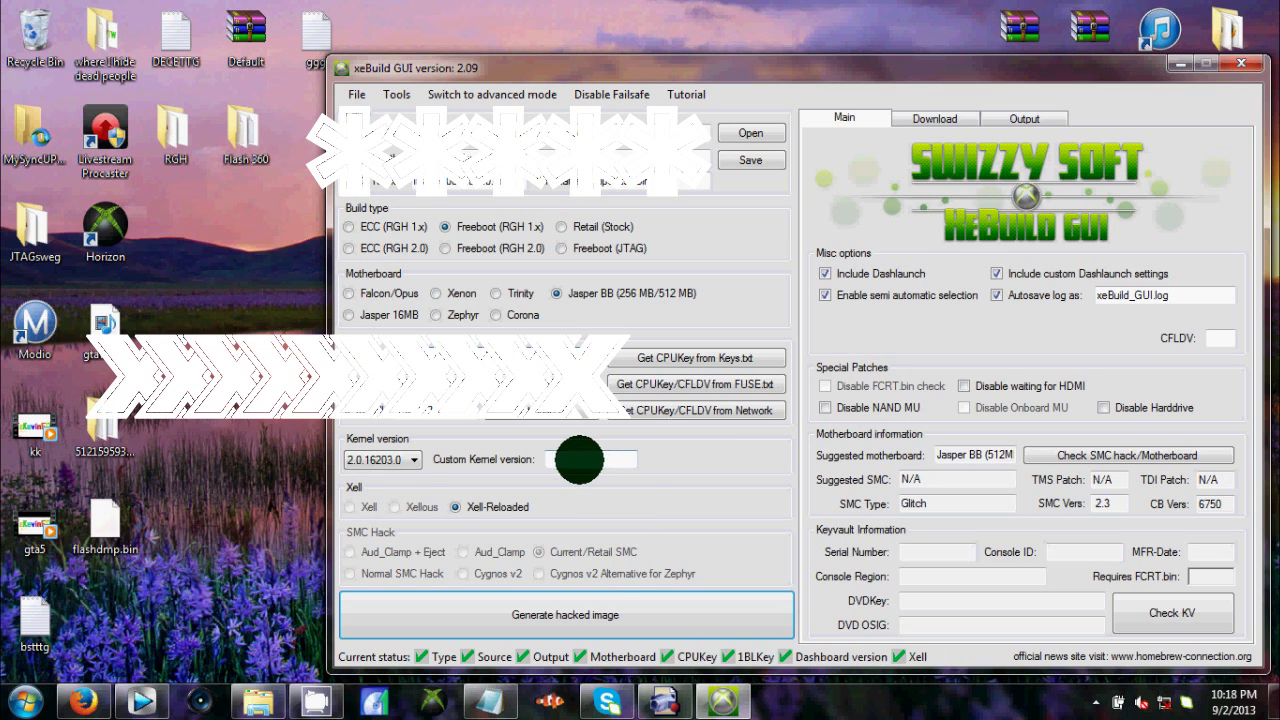
Change the kernel version selection to Custom
left_click(410, 459)
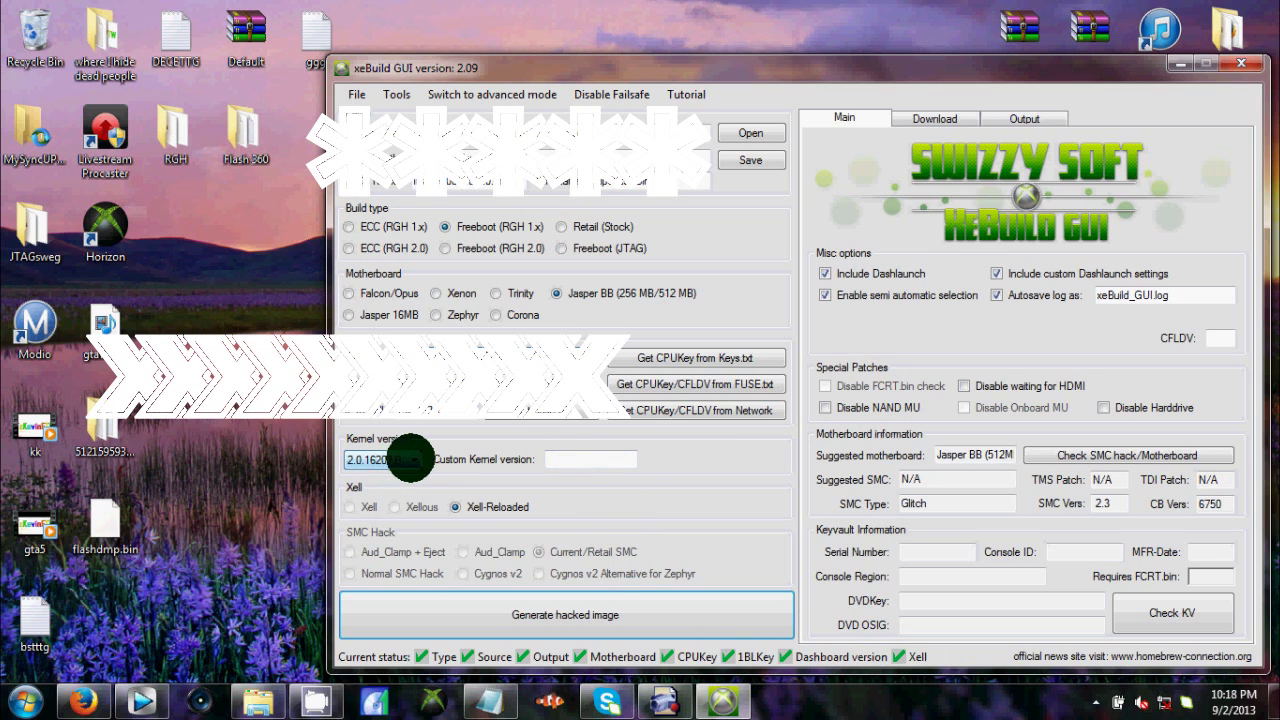
left_click(410, 459)
left_click(405, 474)
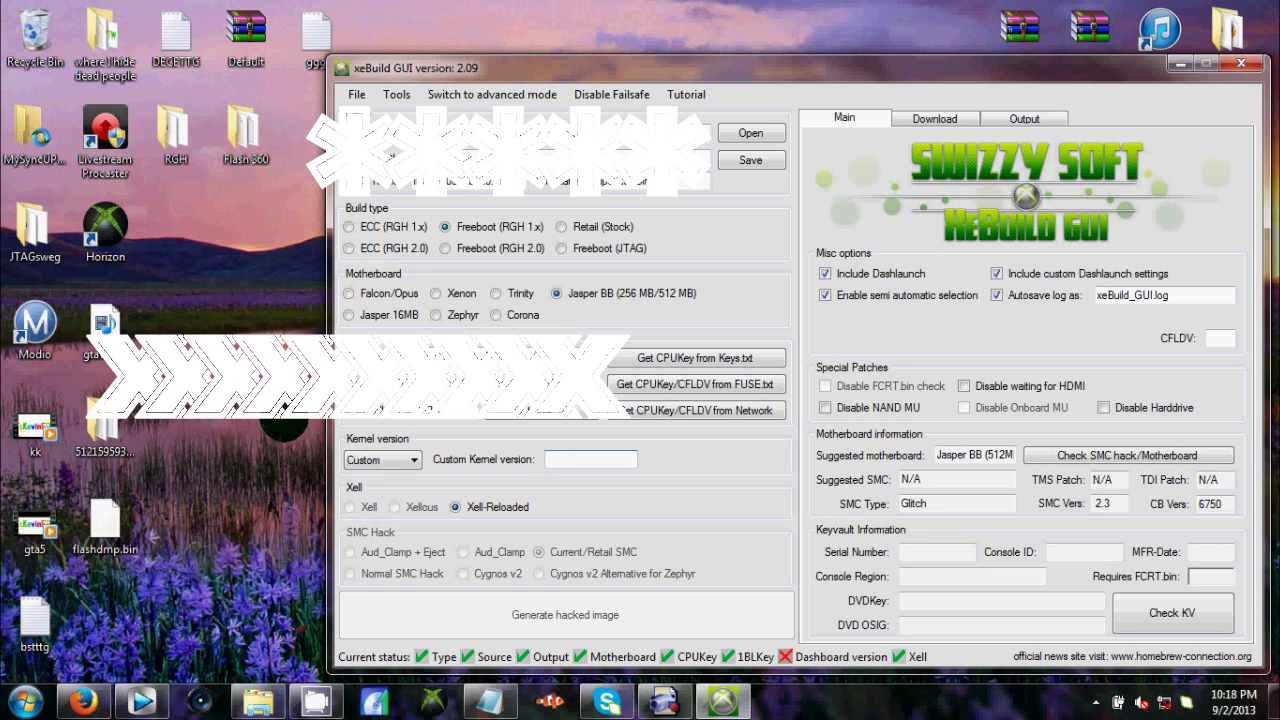
Copy 16537 from the Jtag/RGH update video's title in Firefox's YouTube watch history and paste it as xeBuild GUI's custom kernel version
left_click(83, 700)
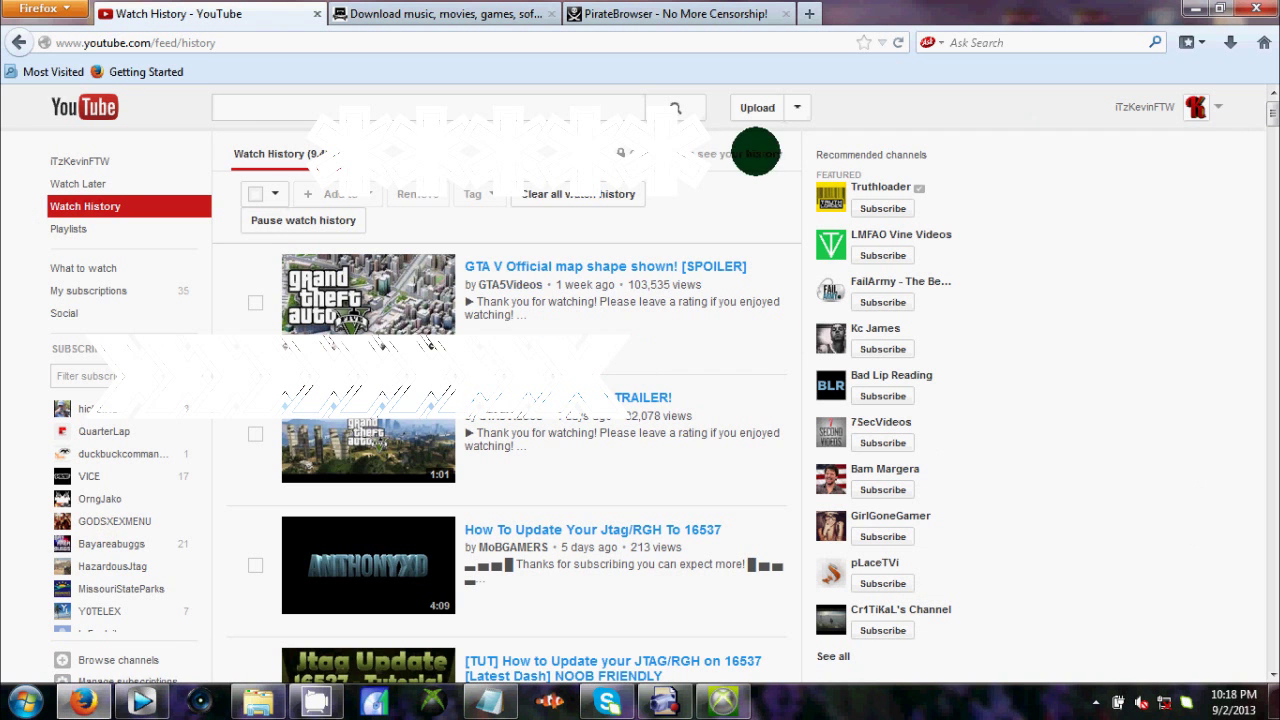
left_click_drag(737, 523, 689, 526)
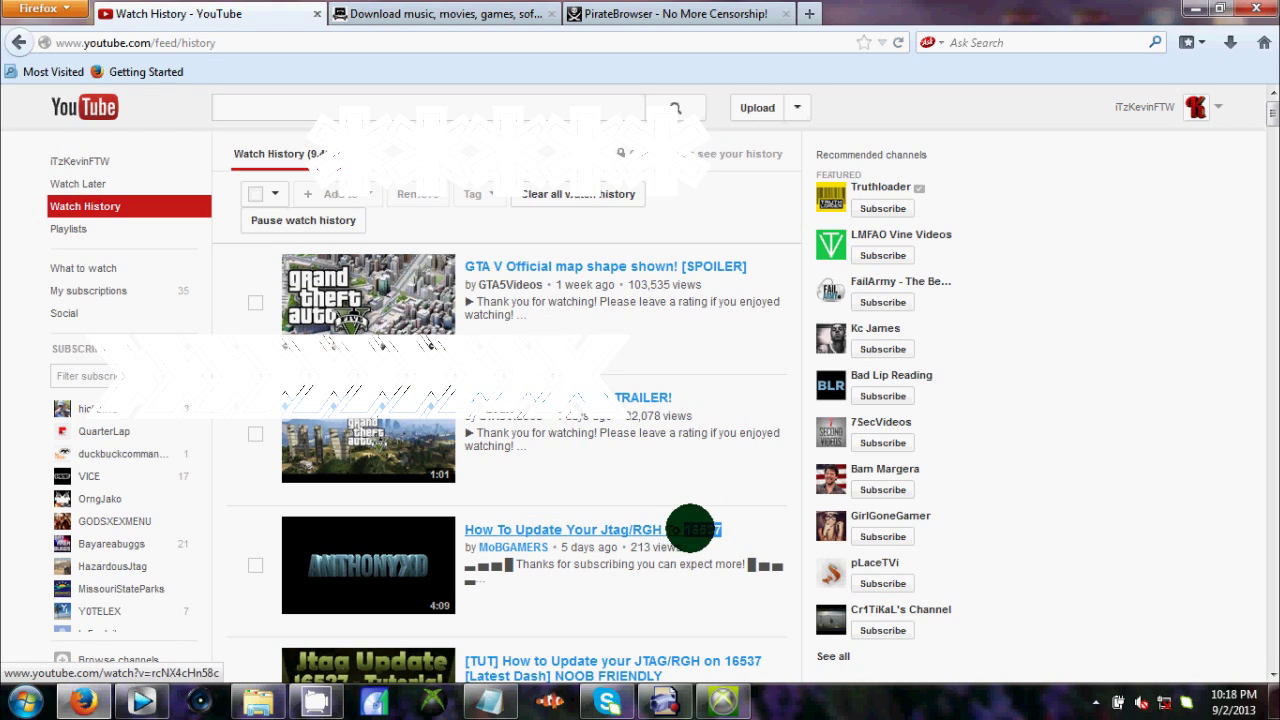
right_click(689, 526)
left_click(740, 420)
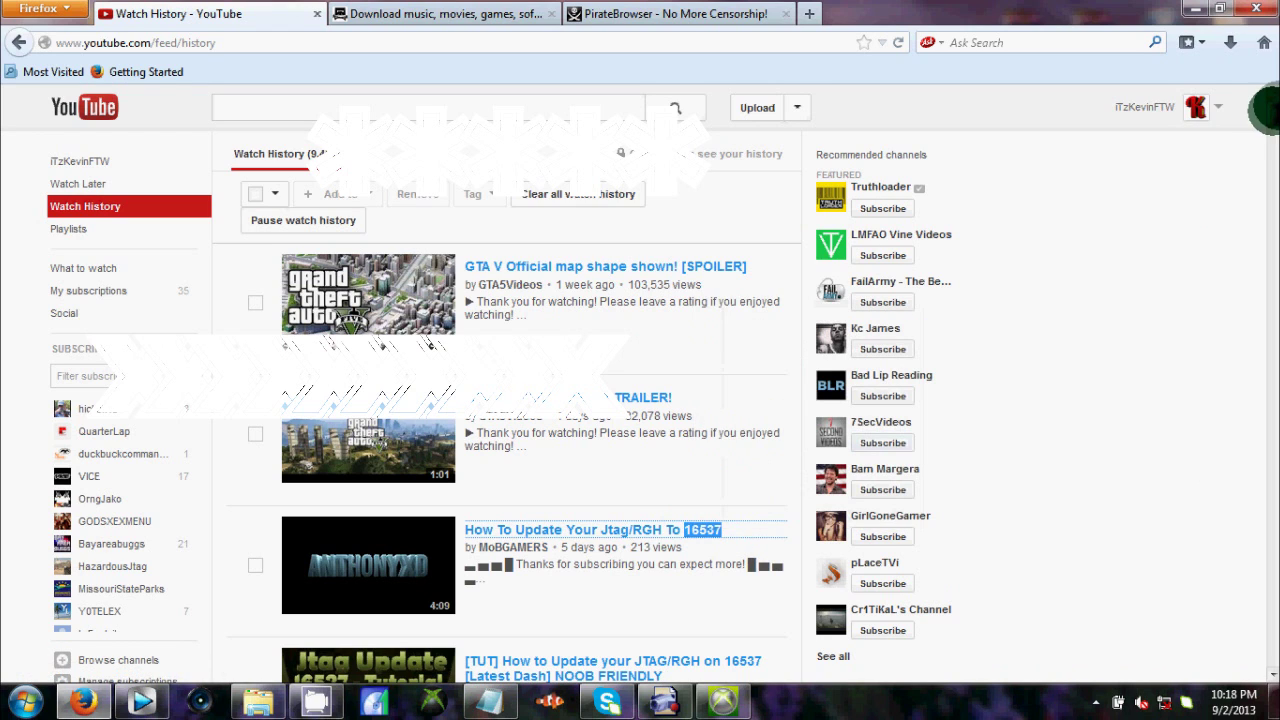
left_click(1195, 10)
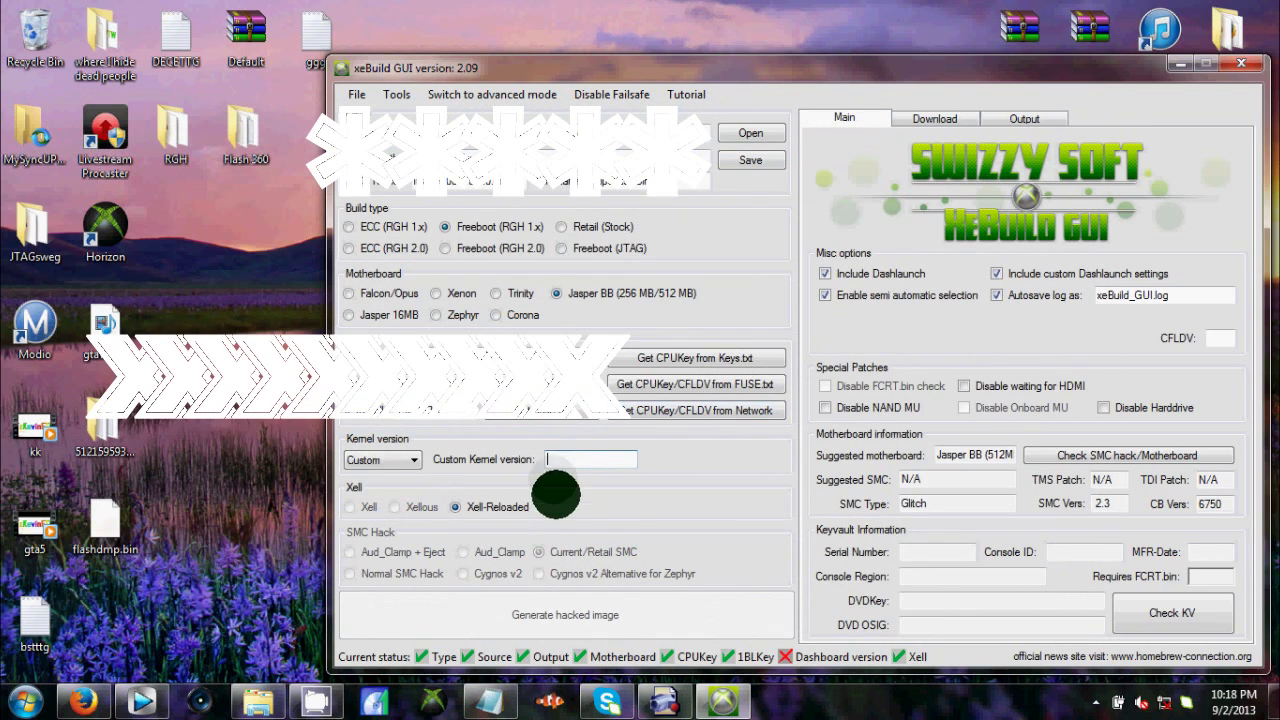
right_click(555, 458)
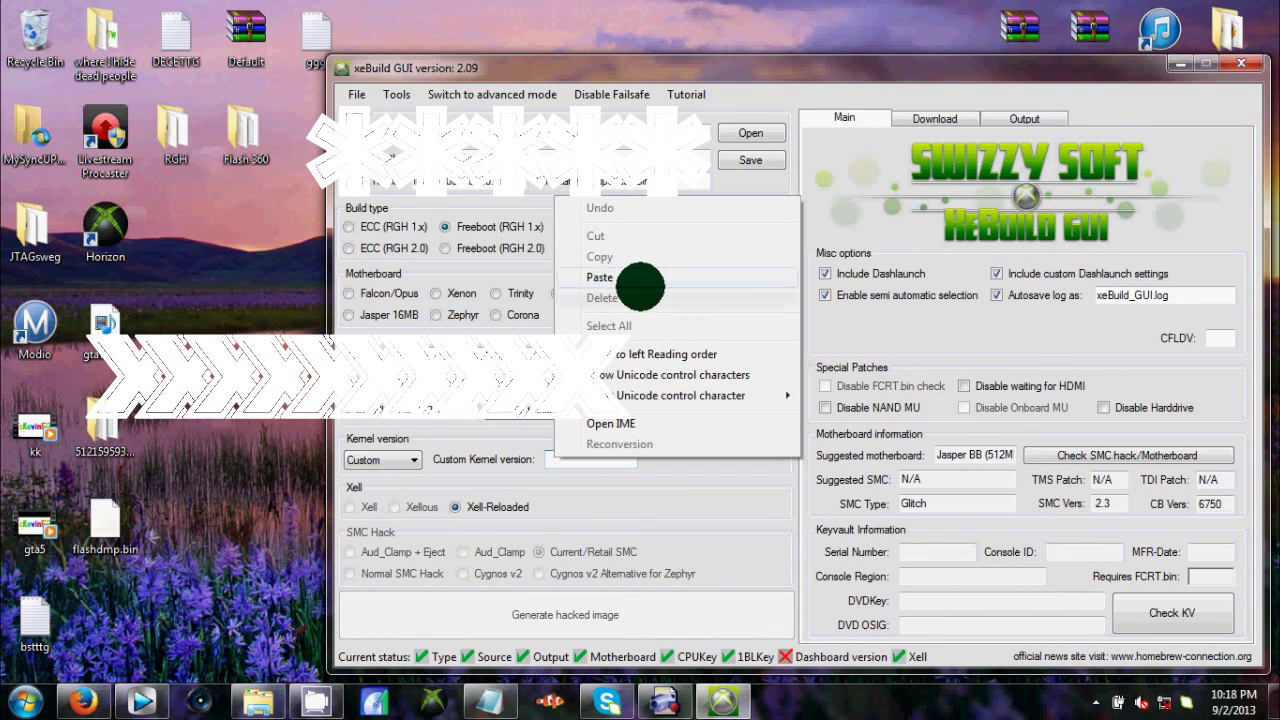
left_click(640, 280)
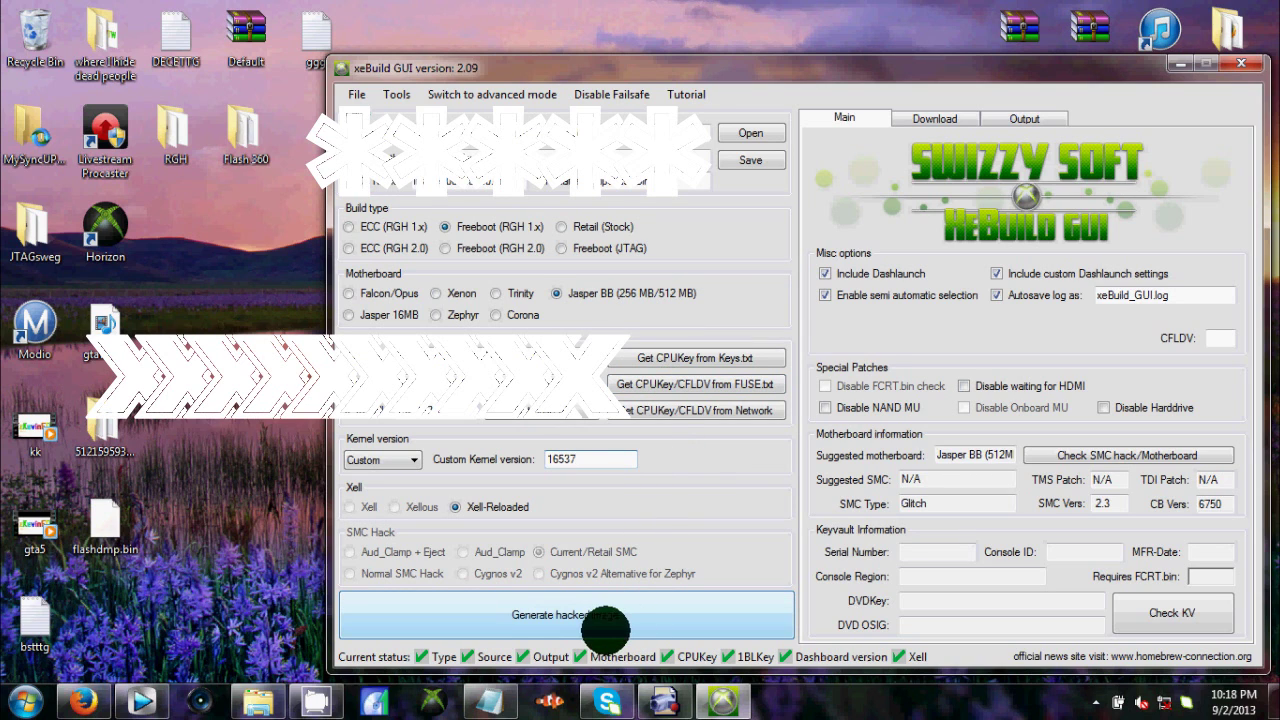
Generate the hacked image, clear the output log when prompted, and close xeBuild GUI
left_click(560, 615)
left_click(996, 273)
left_click(634, 622)
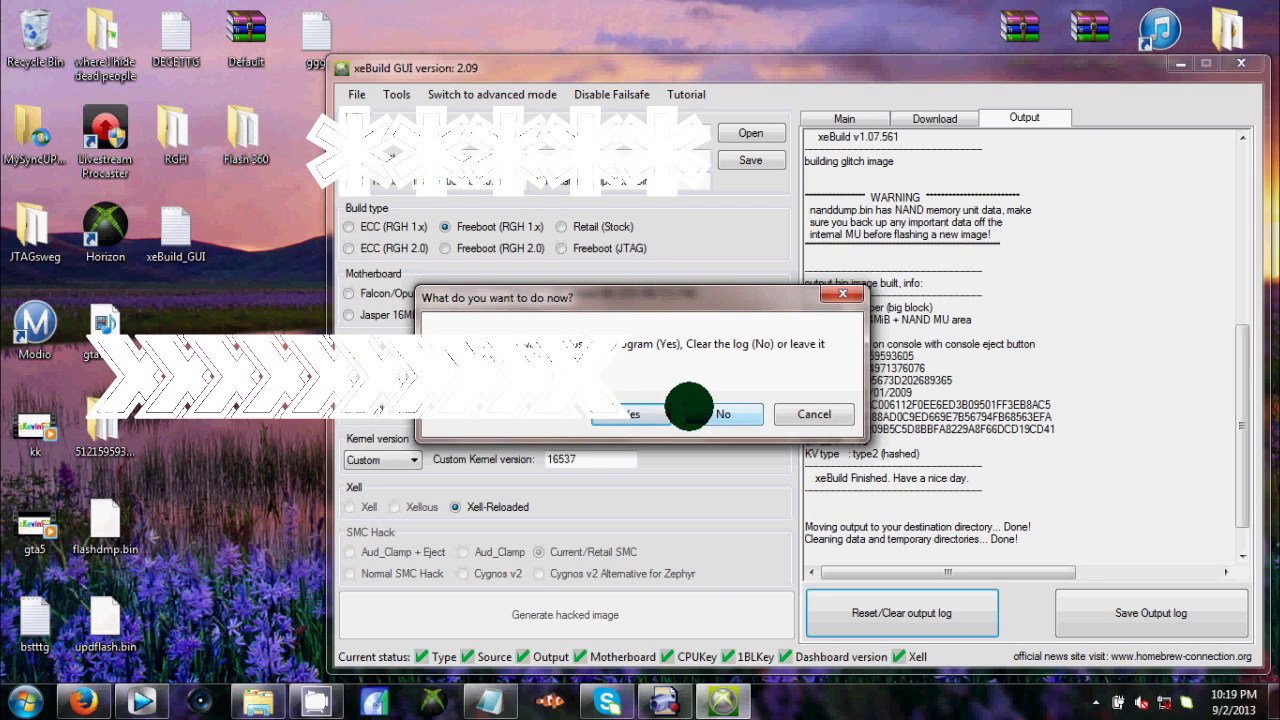
left_click(690, 410)
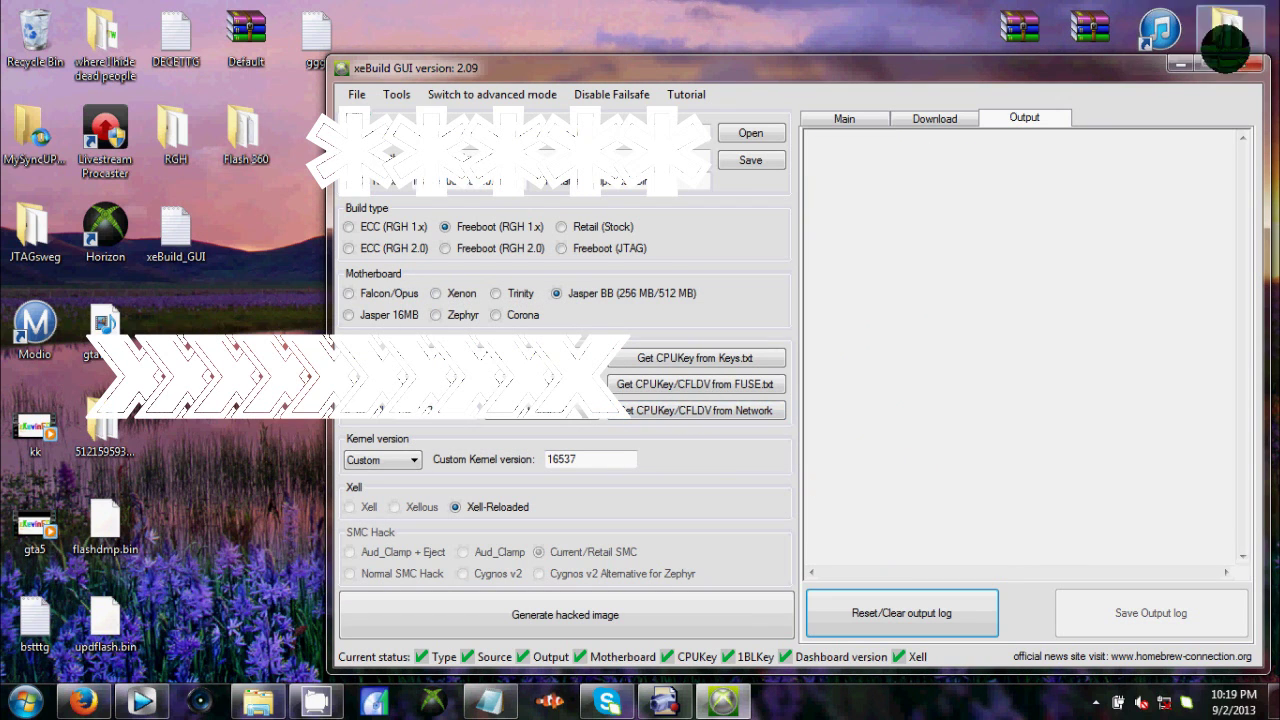
left_click(1230, 52)
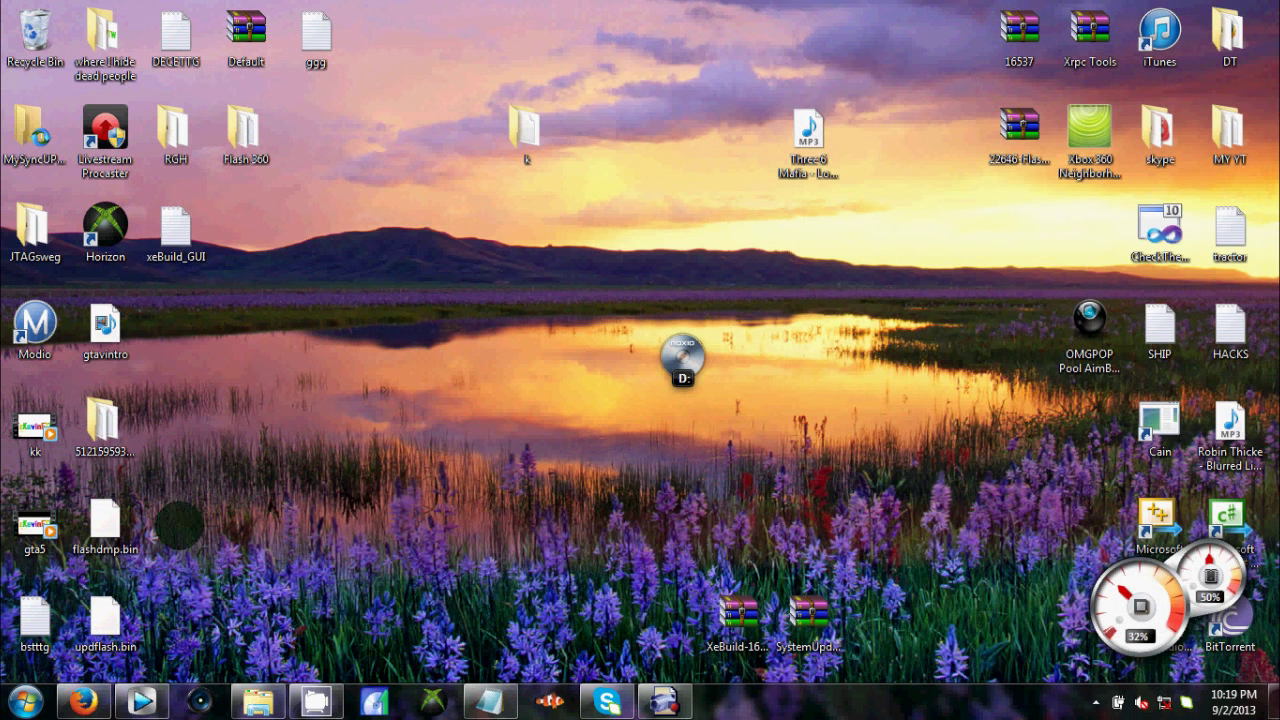
Open the generated xeBuild_GUI log from the desktop to view its contents, and close it
left_click_drag(171, 591, 120, 618)
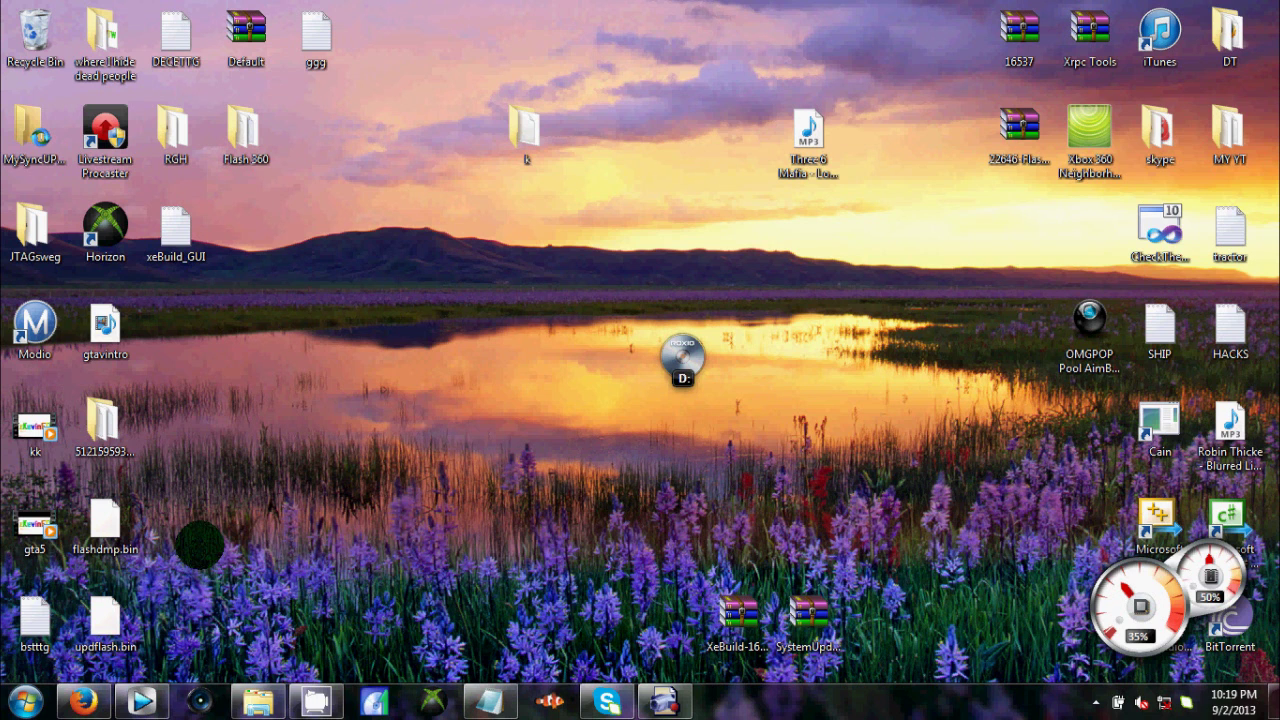
double_click(187, 209)
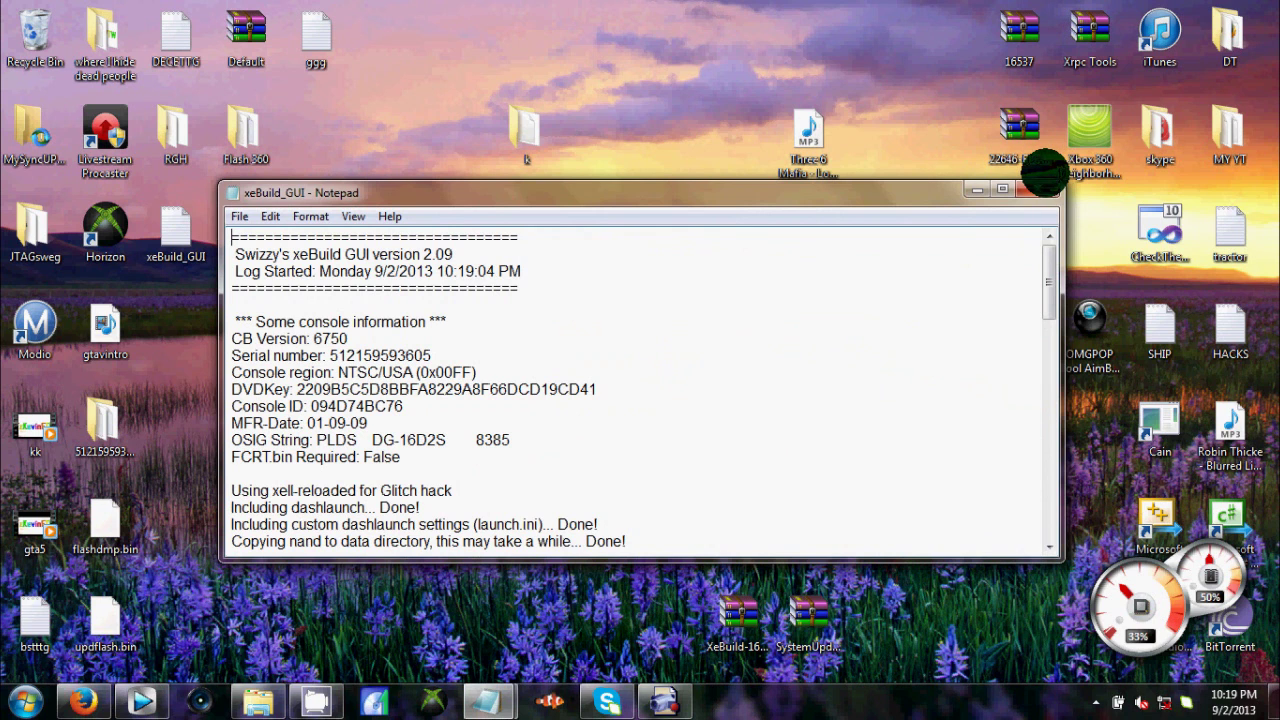
left_click(1040, 188)
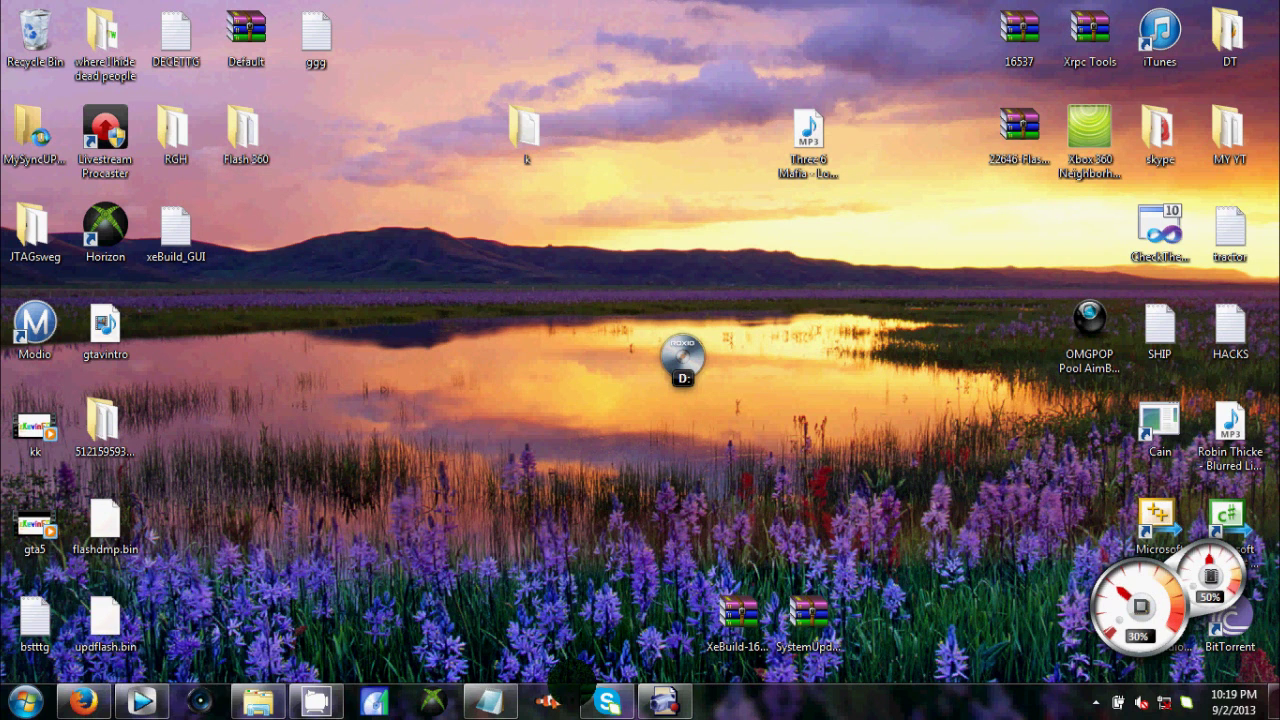
Check Local Disk (F:) for the updflash.bin file built on the desktop, and close the drive window
left_click(268, 692)
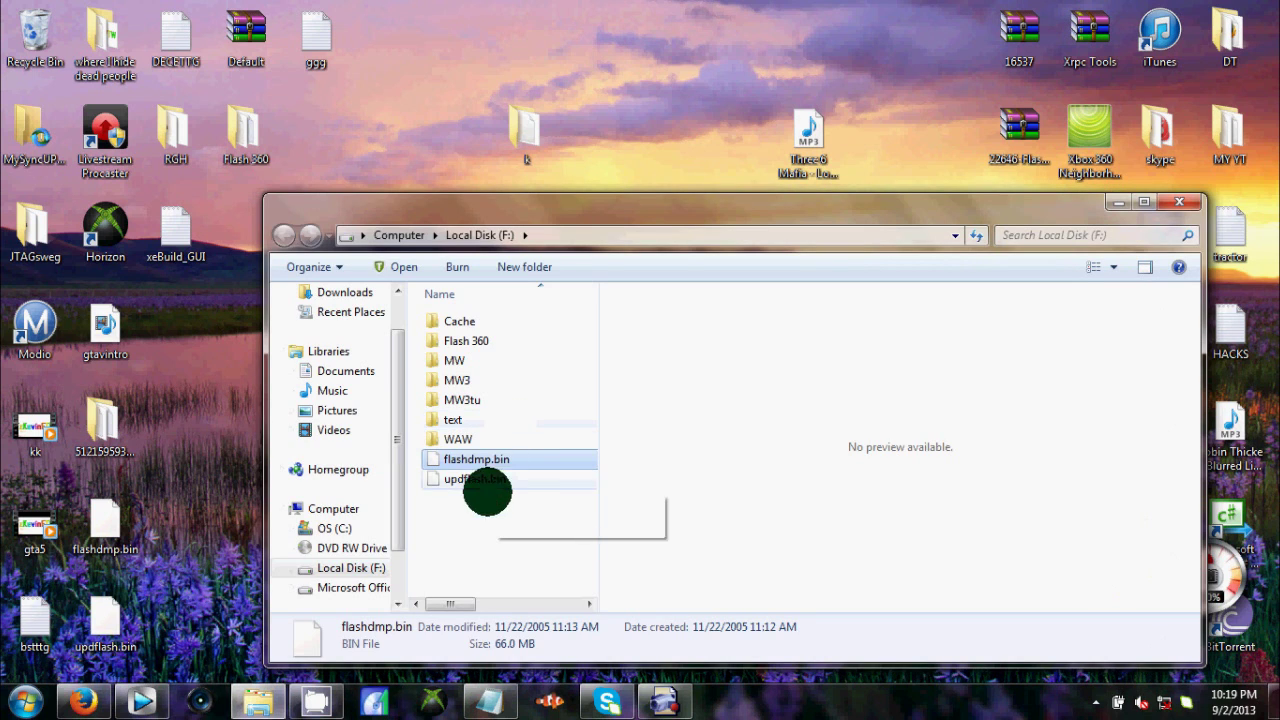
left_click(477, 517)
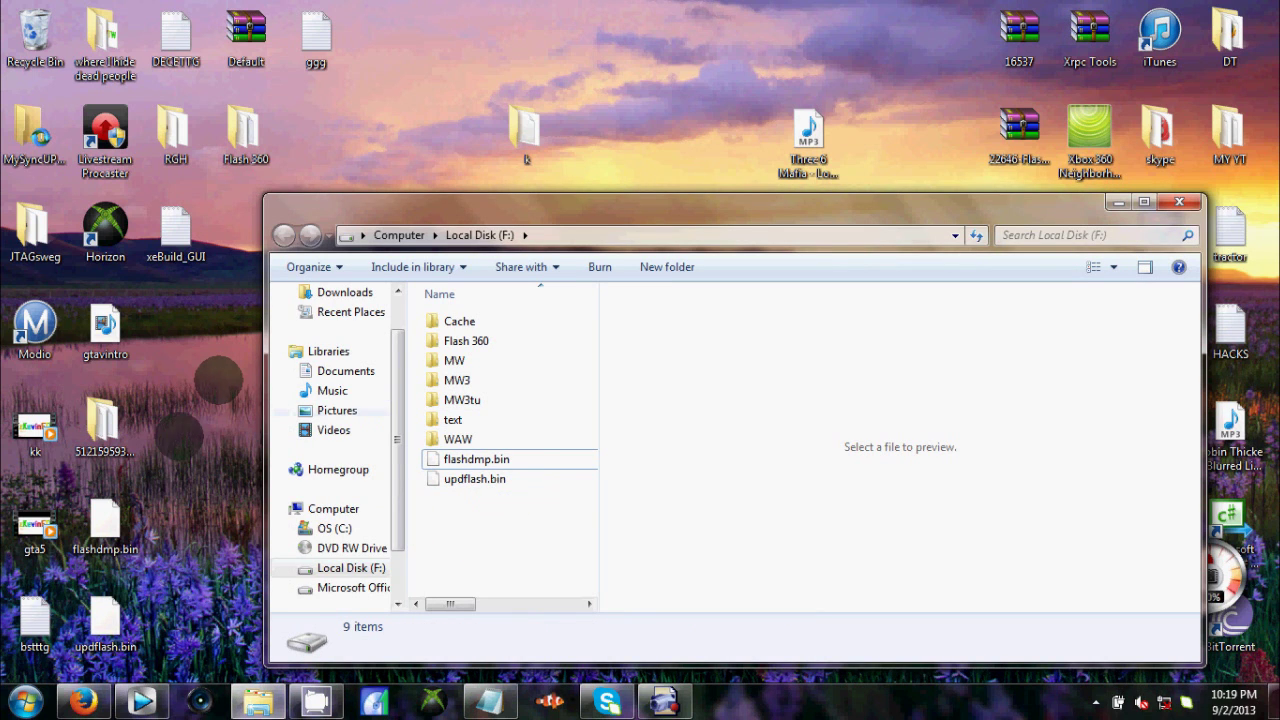
left_click_drag(105, 615, 165, 600)
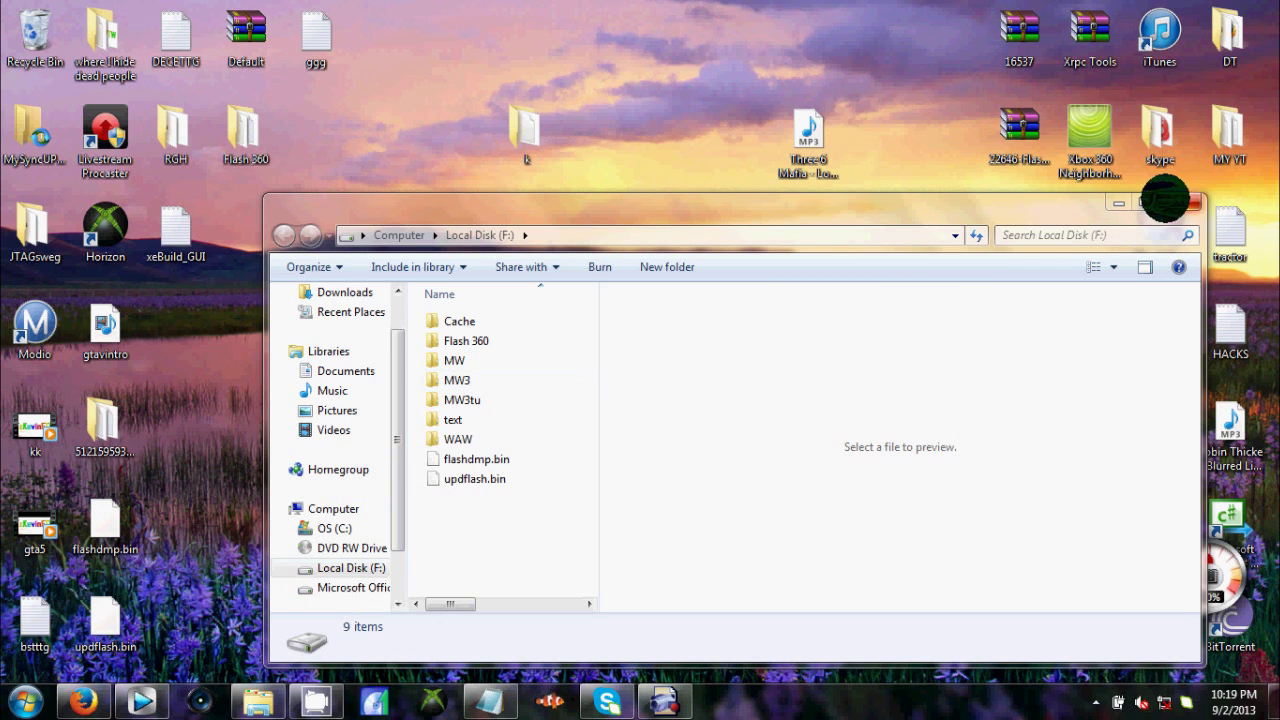
left_click(1179, 201)
left_click(1096, 703)
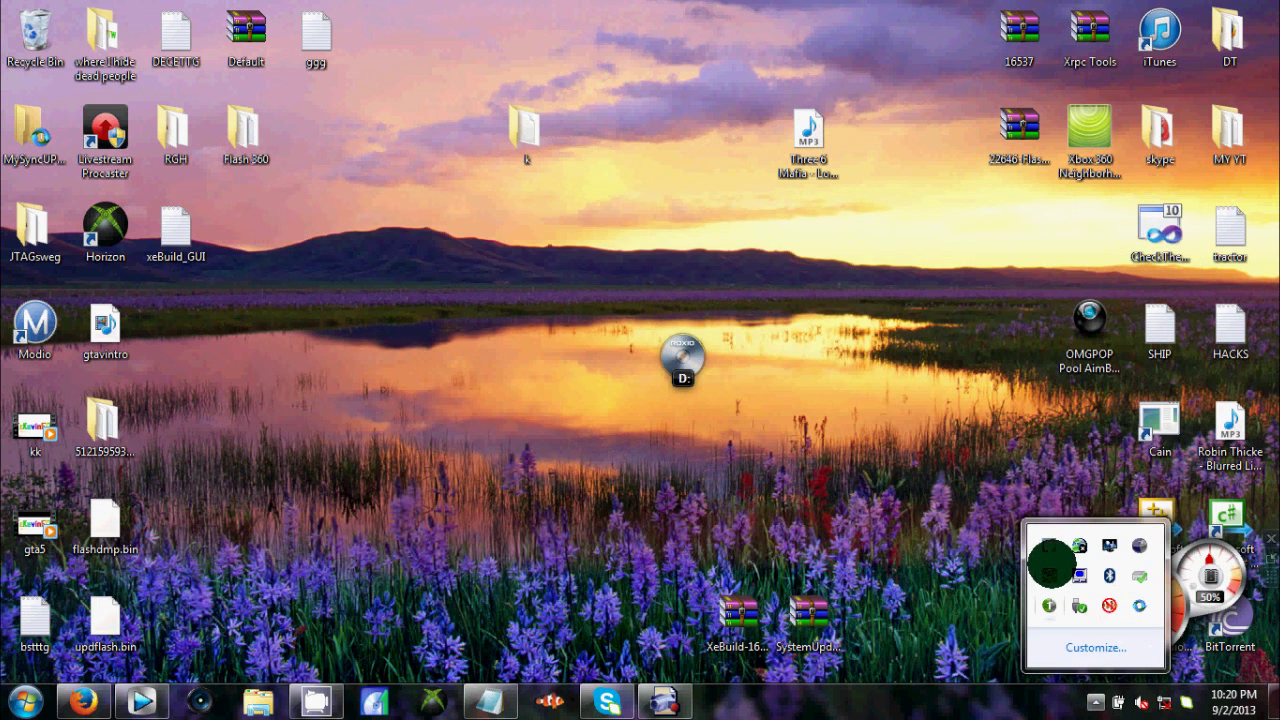
left_click(1045, 545)
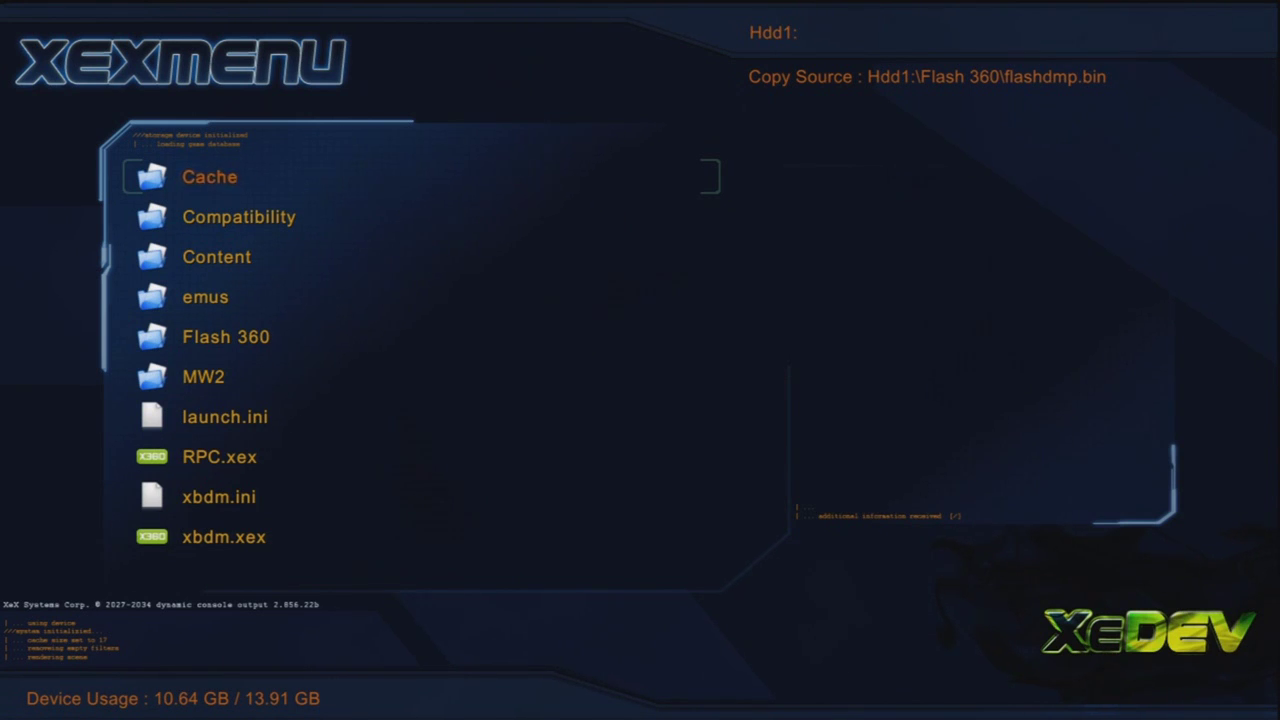
Switch to XeXMenu on the console, browse the Usb0 device and select updflash.bin
key("Page_Down")
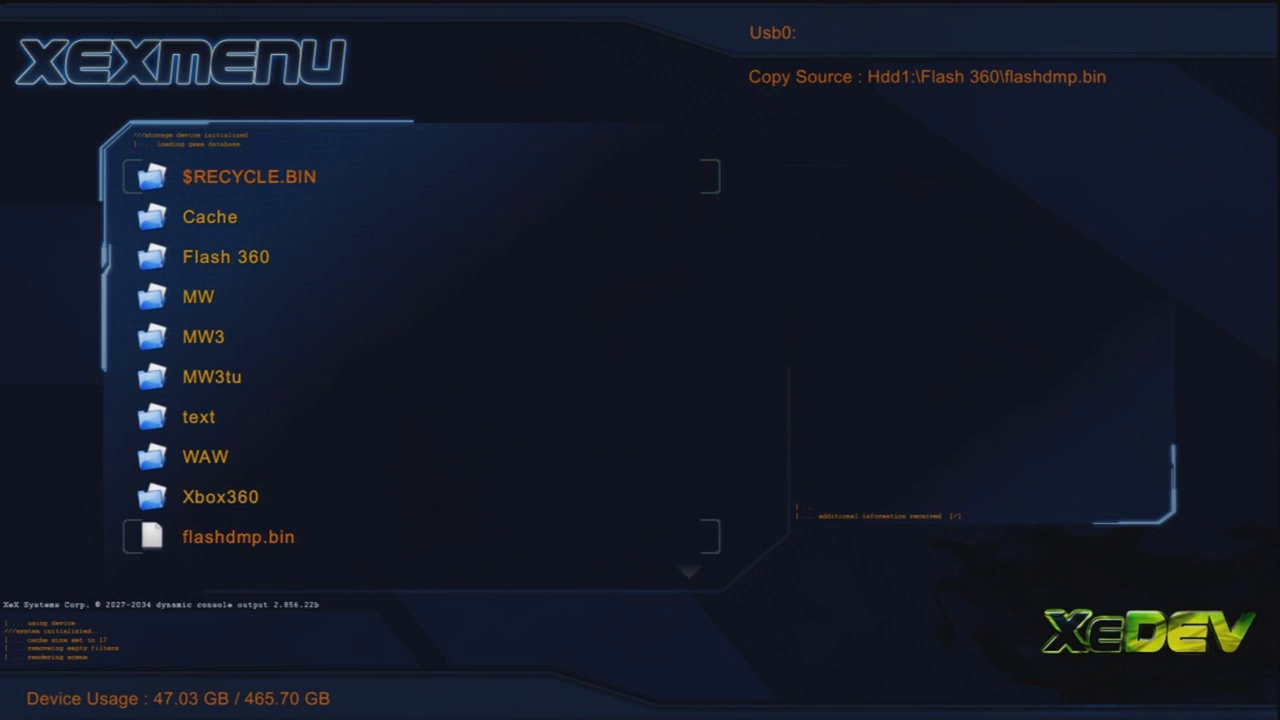
key("Up")
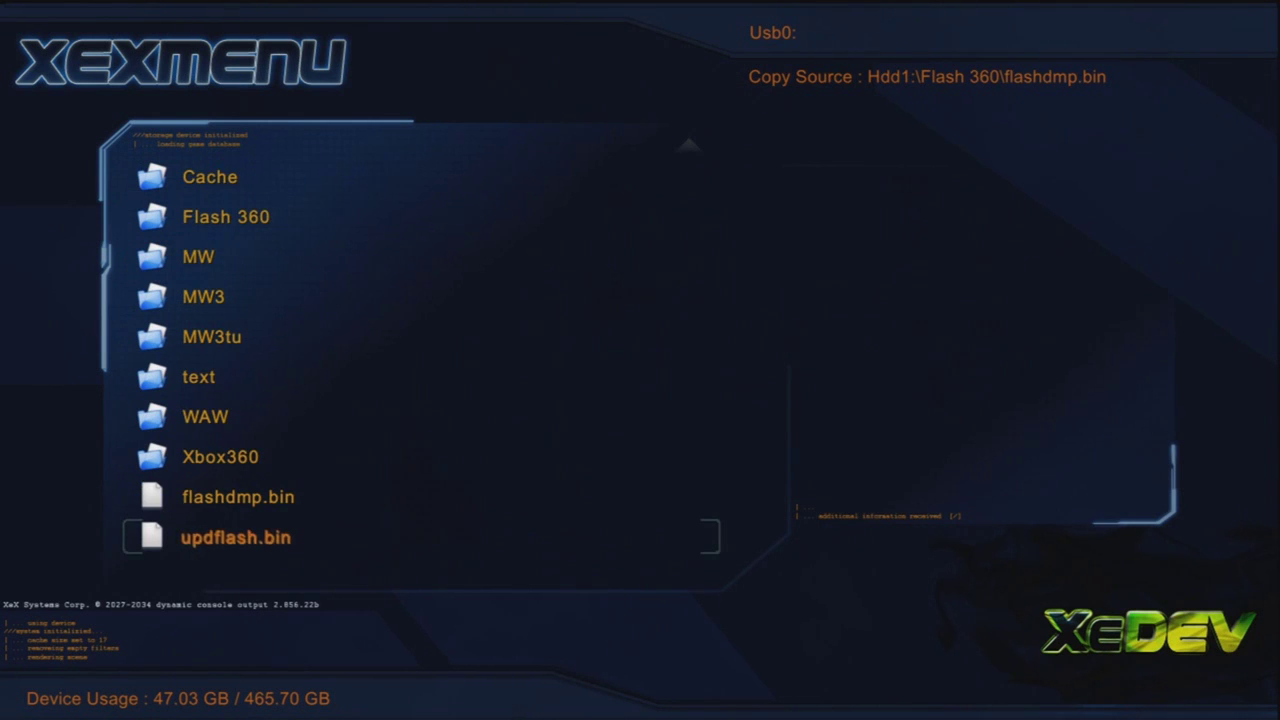